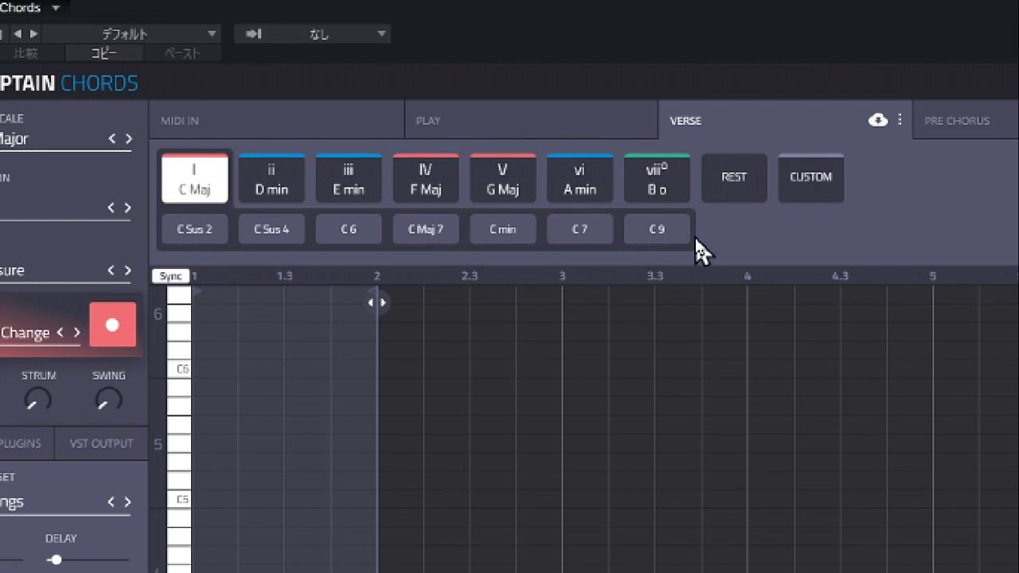
Step: Try F Maj and E min as the first verse chord and settle on D min 6
left_click(427, 181)
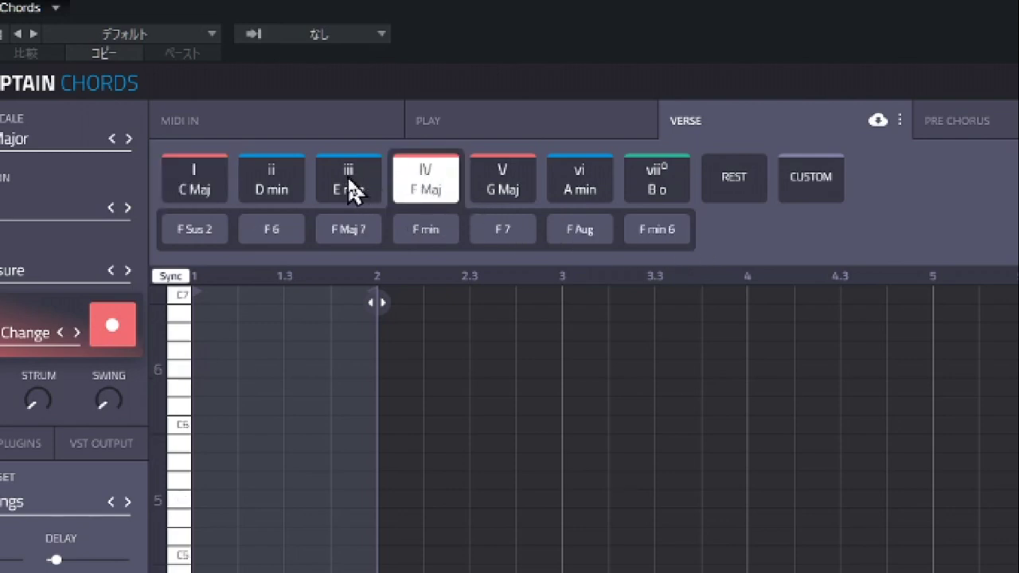
left_click(349, 189)
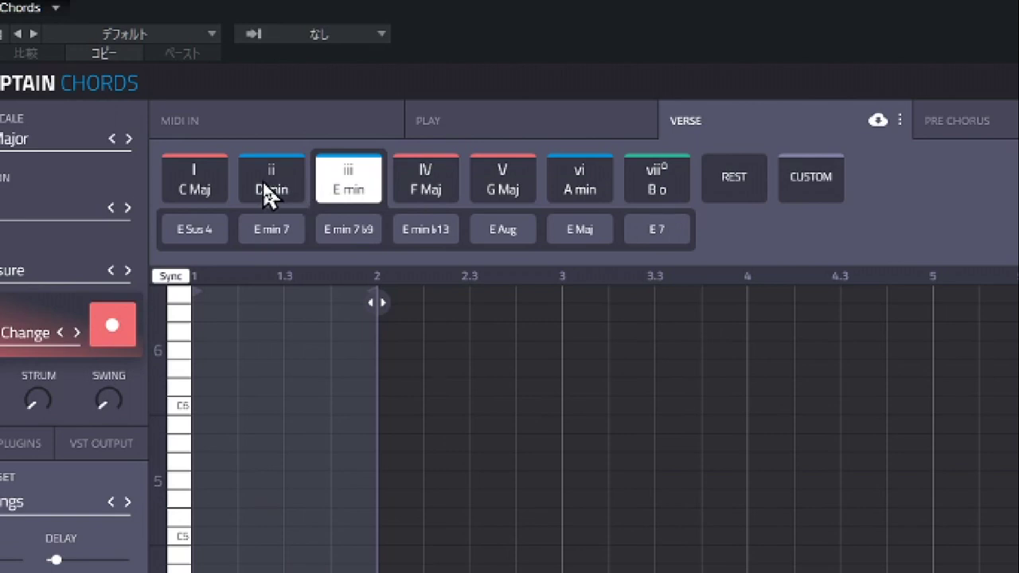
left_click(269, 191)
left_click(368, 237)
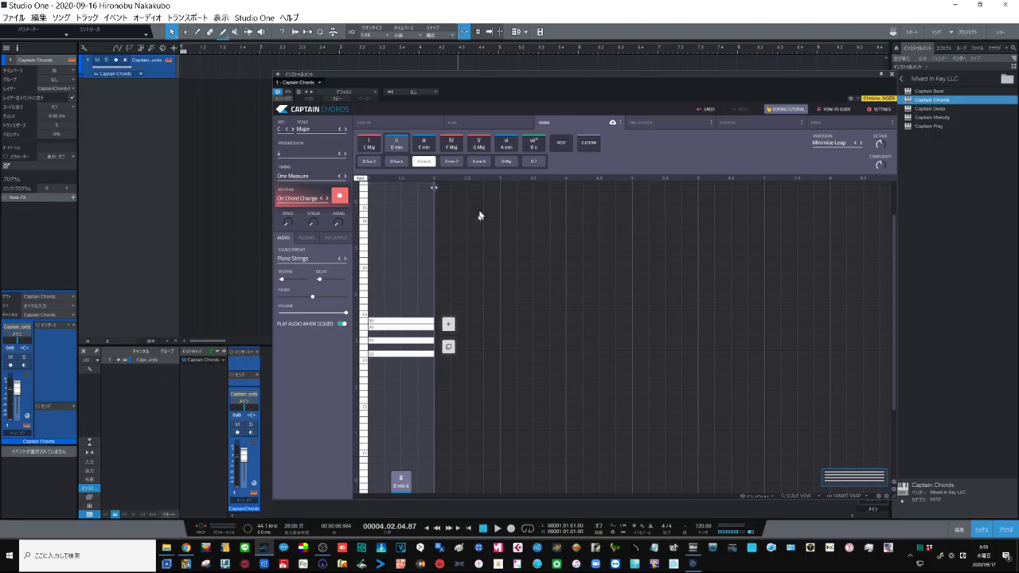
Step: Adjust the octave of the D min 6 chord in Default Triad inversion and raise its complexity until a low bass note is added
mouse_move(874, 146)
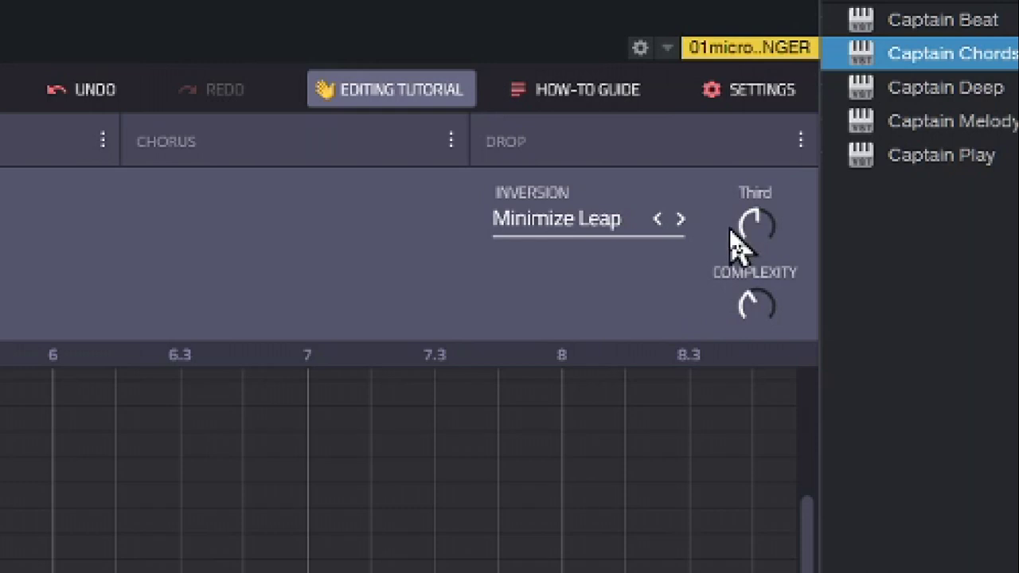
mouse_move(754, 227)
left_mouse_down()
mouse_move(754, 211)
mouse_move(755, 225)
left_mouse_up()
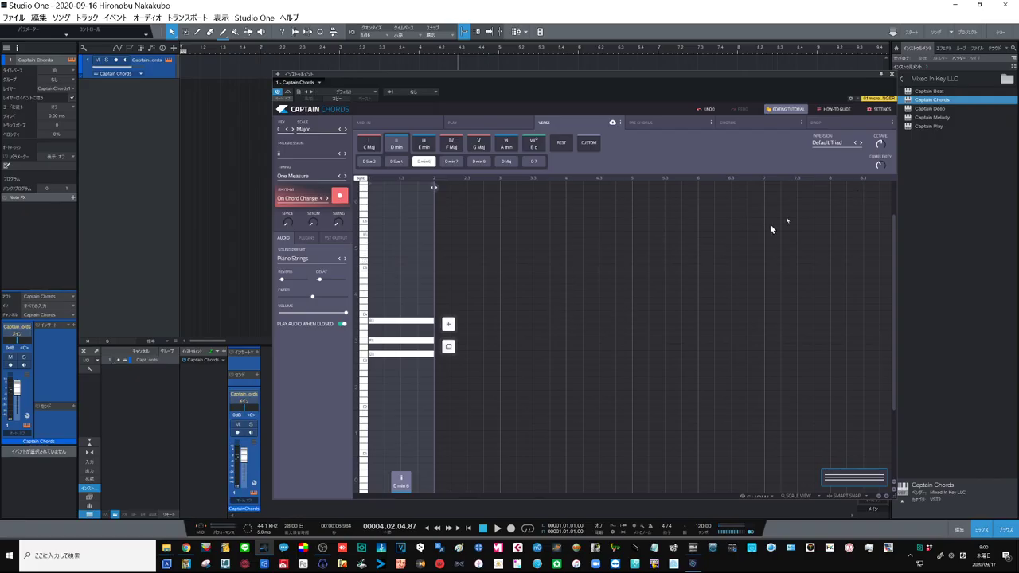
mouse_move(879, 165)
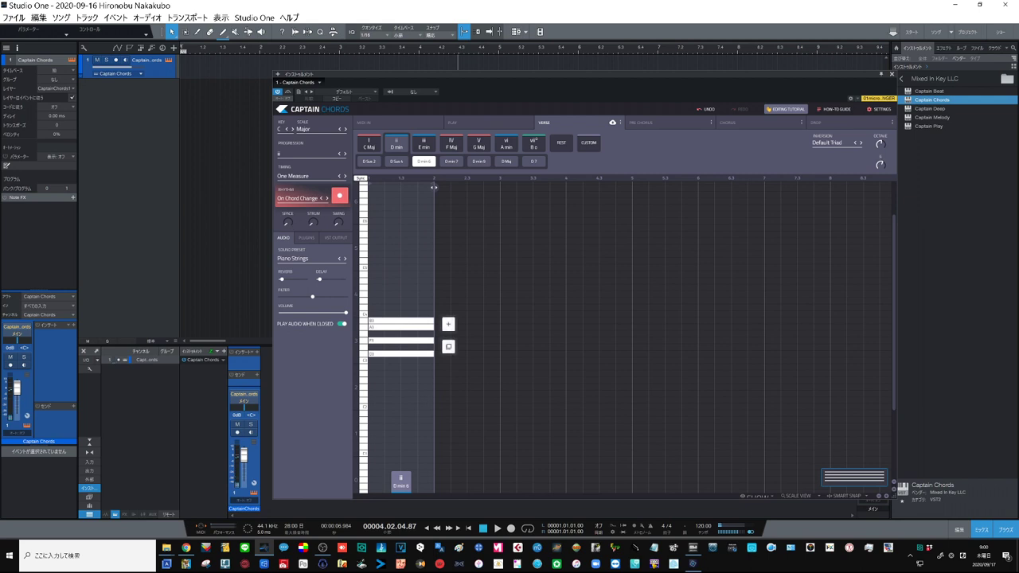
left_click_drag(880, 165, 881, 162)
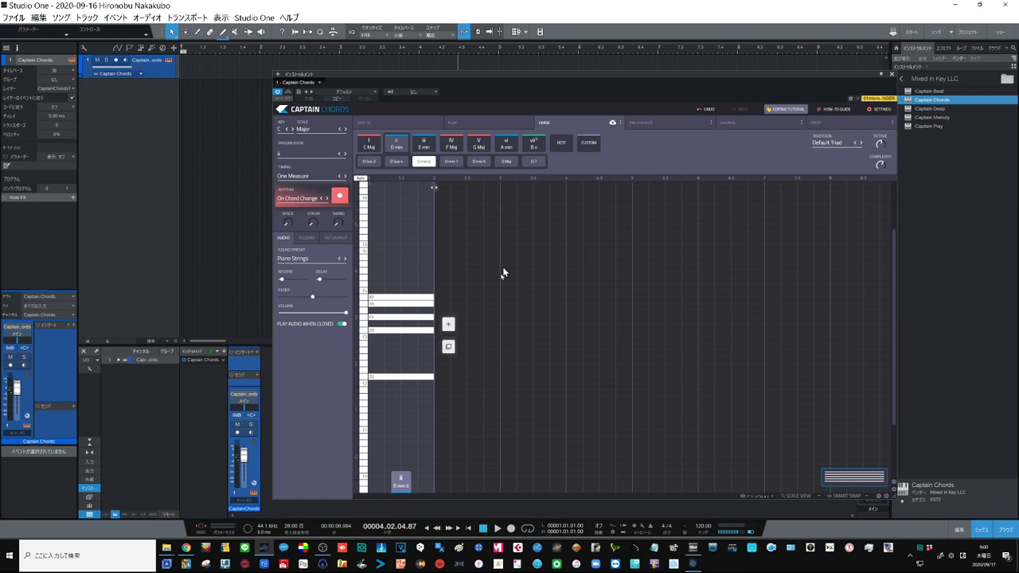
Step: Add F Maj as the second verse chord and change the first chord to C Maj
left_click(448, 324)
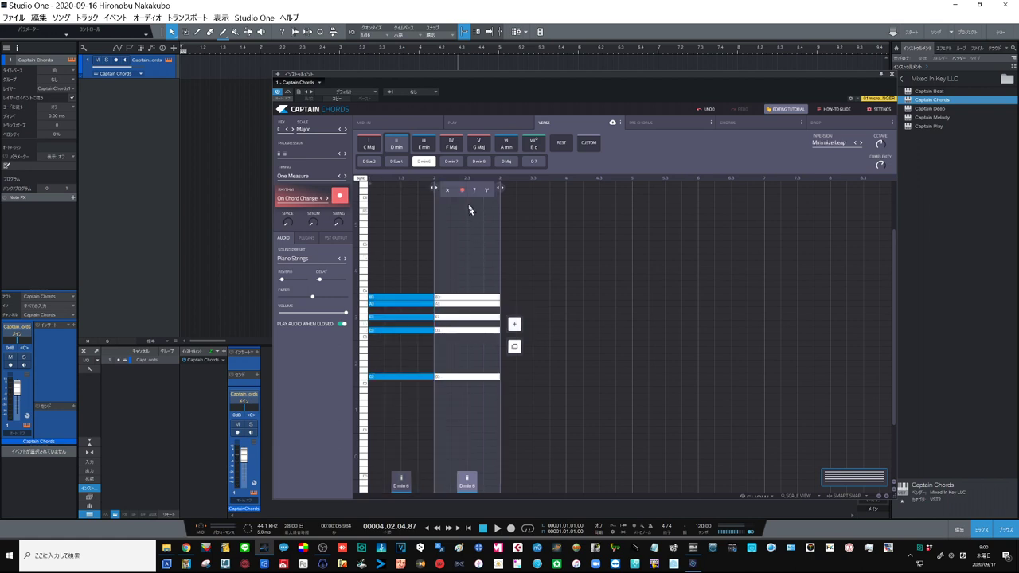
left_click(451, 144)
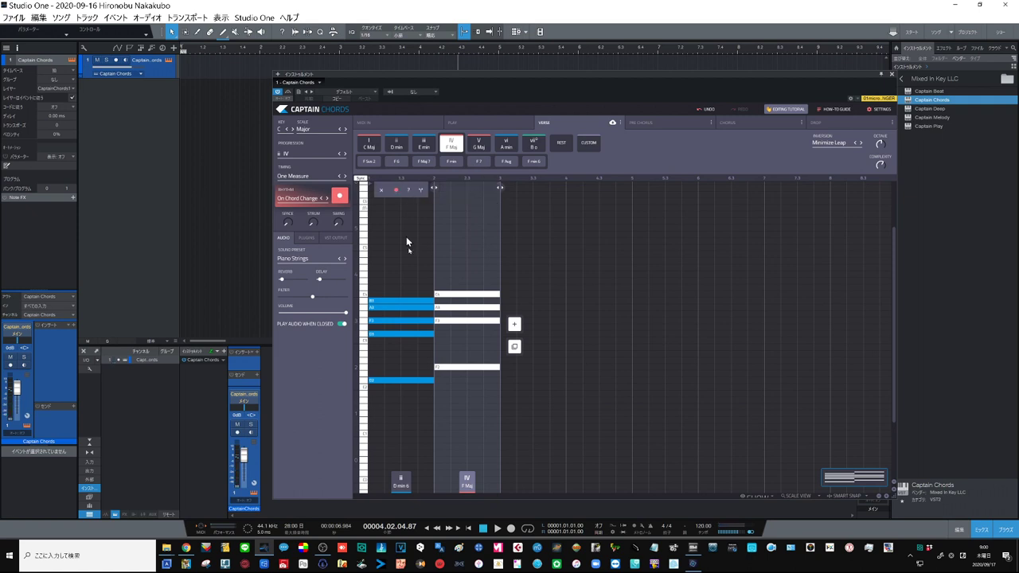
left_click(394, 283)
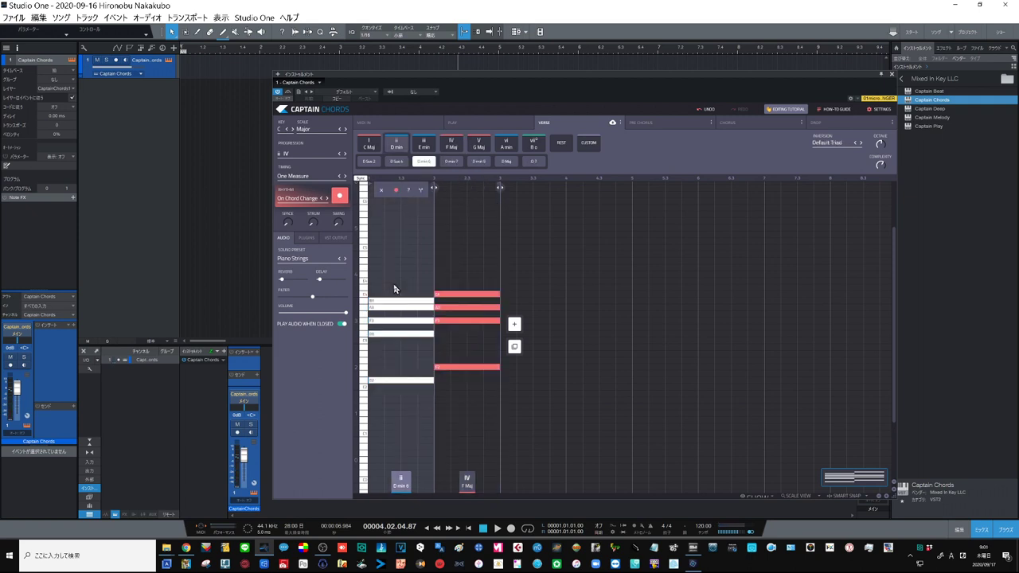
left_click(368, 145)
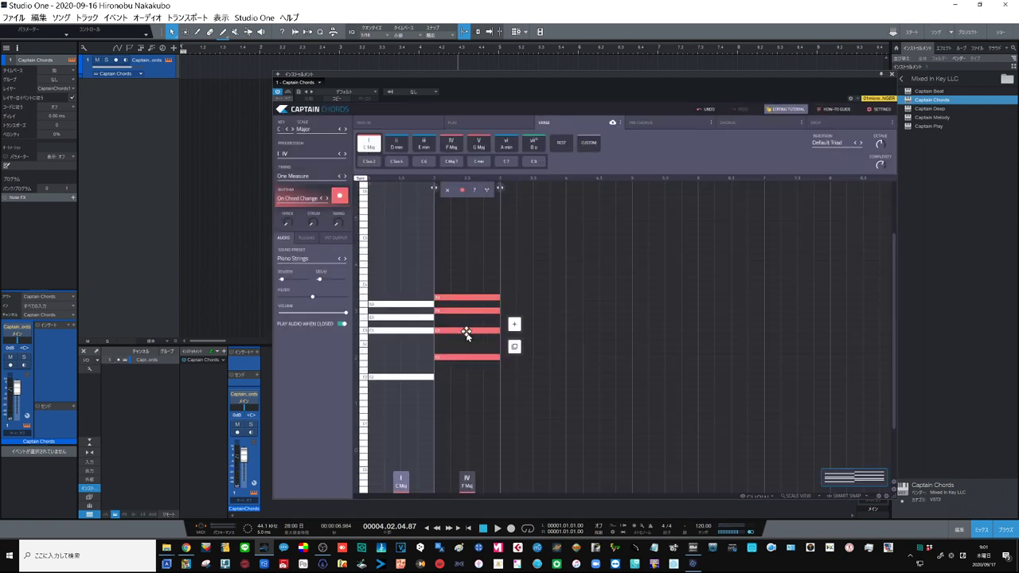
Step: Add G Maj as the third chord and C Maj as the fourth chord of the verse
left_click(514, 324)
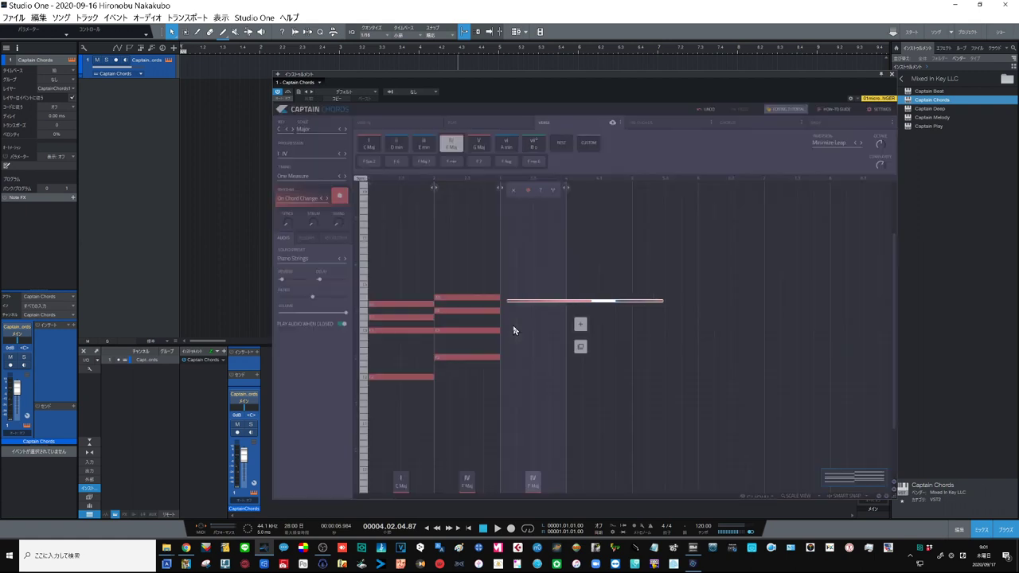
left_click(480, 146)
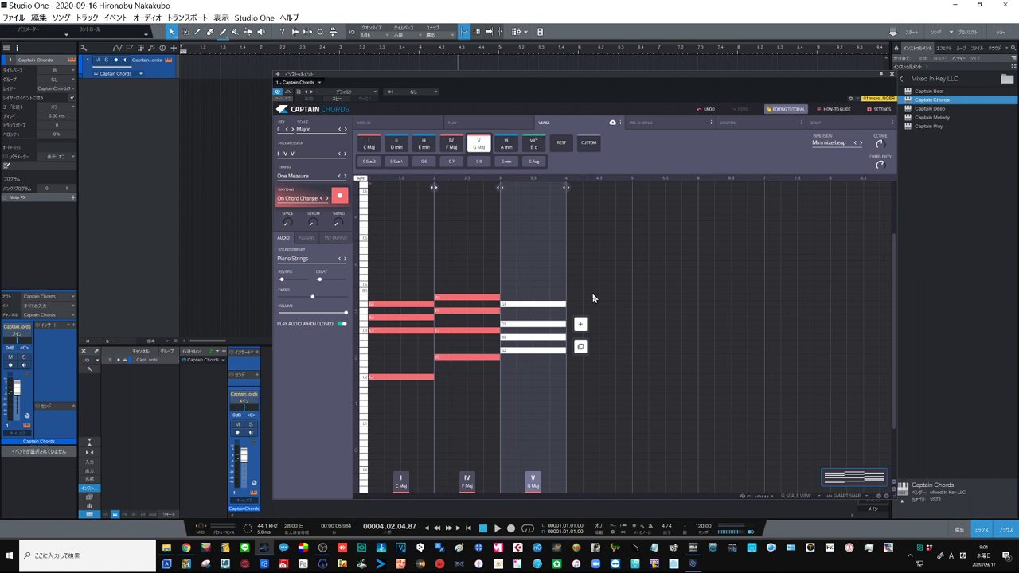
left_click(581, 324)
left_click(369, 145)
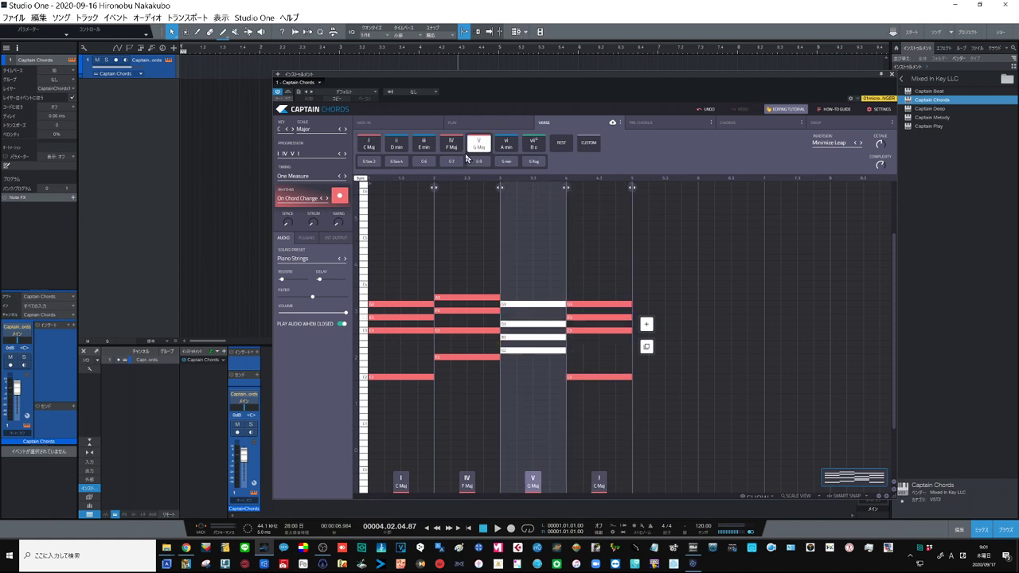
Step: Change the third chord to F Maj and the second chord to A min
left_click(452, 144)
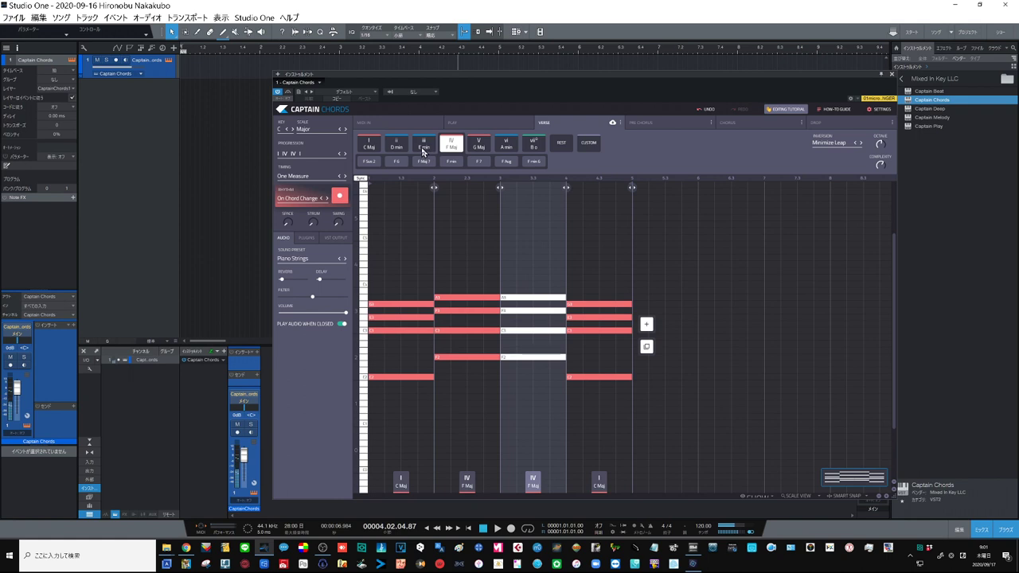
left_click(464, 205)
left_click(506, 145)
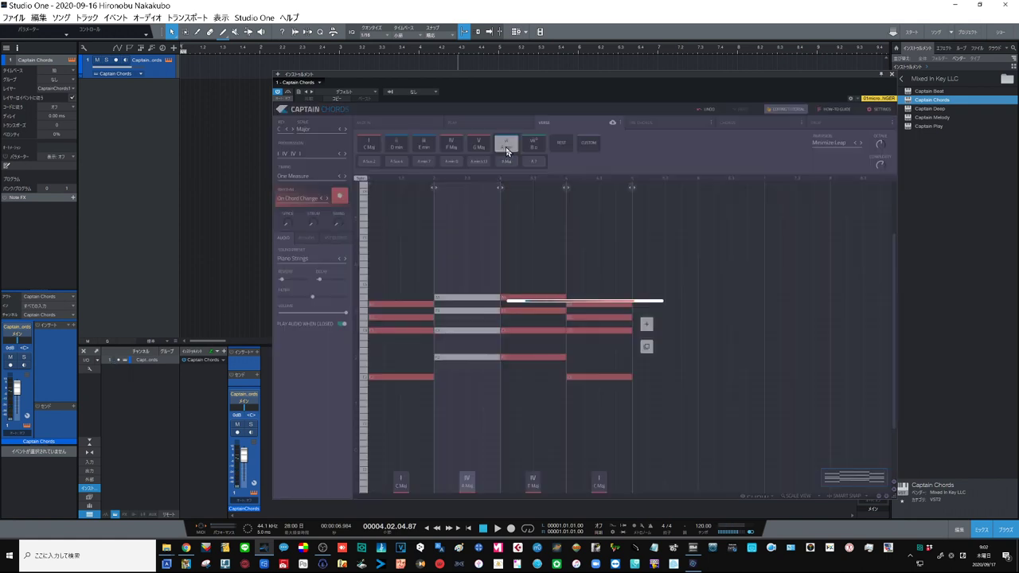
Step: Shorten the fourth chord to half a measure and add another half-measure C Maj chord after it
mouse_move(592, 385)
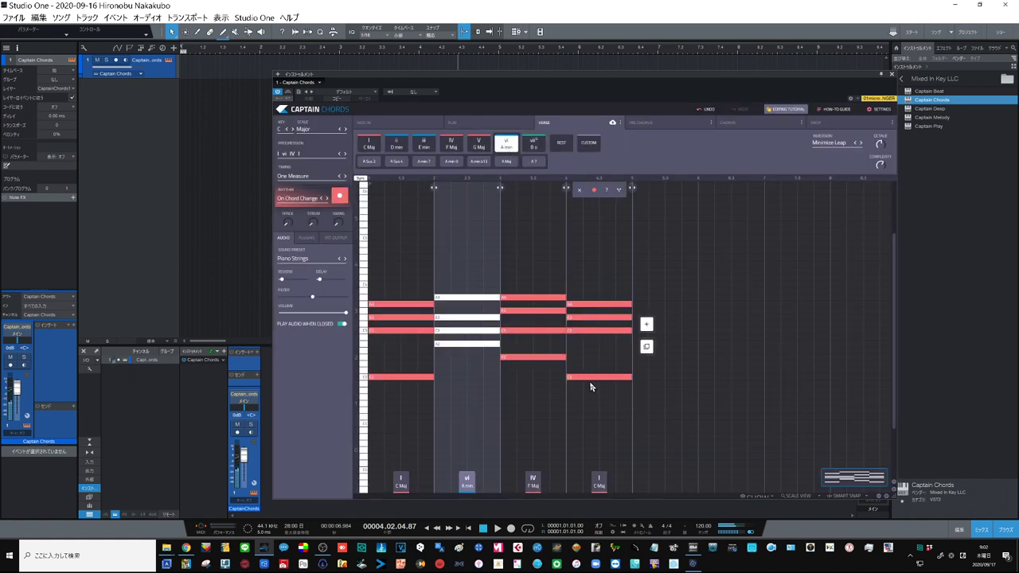
left_click(602, 281)
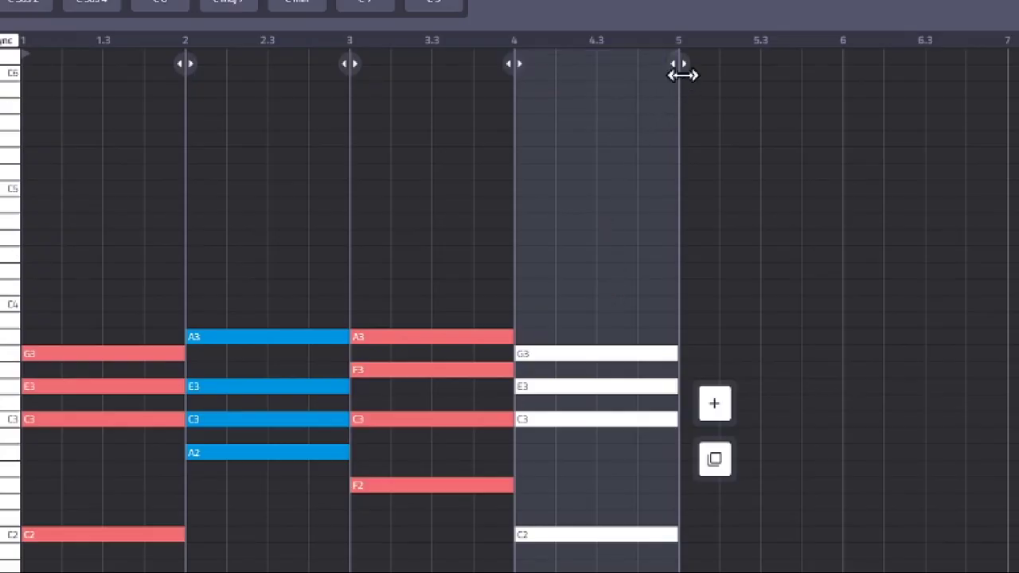
left_click_drag(679, 66, 603, 75)
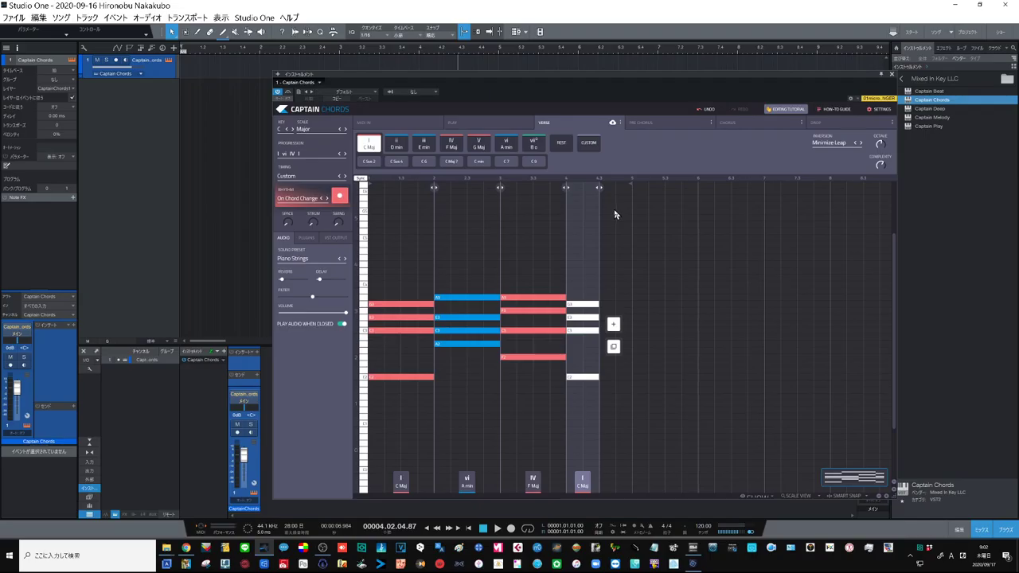
left_click(613, 324)
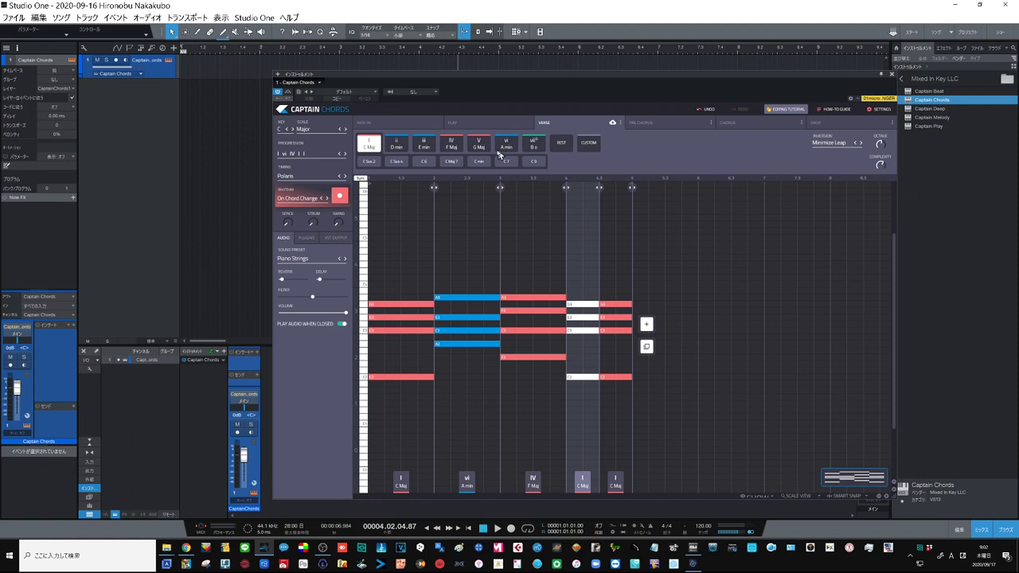
Step: Change the half-measure chord at the start of measure 4 to G 7 and select the C Maj chord after it
left_click(480, 148)
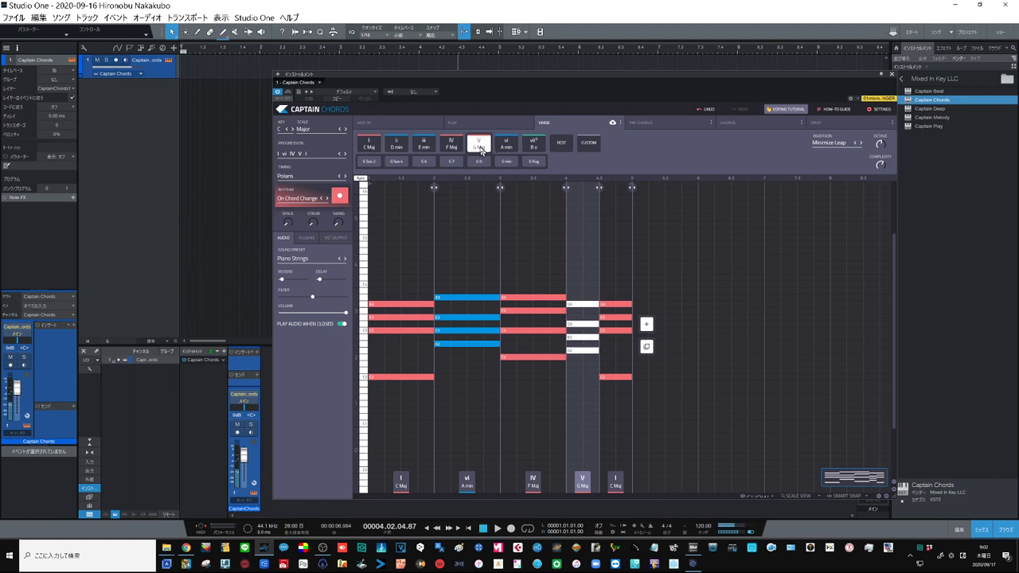
left_click(458, 164)
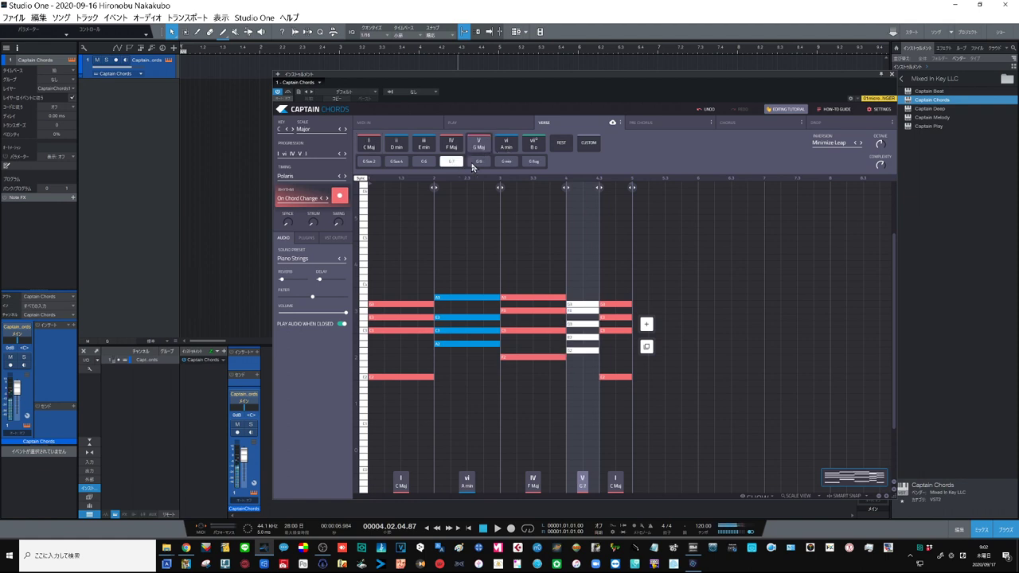
left_click(615, 242)
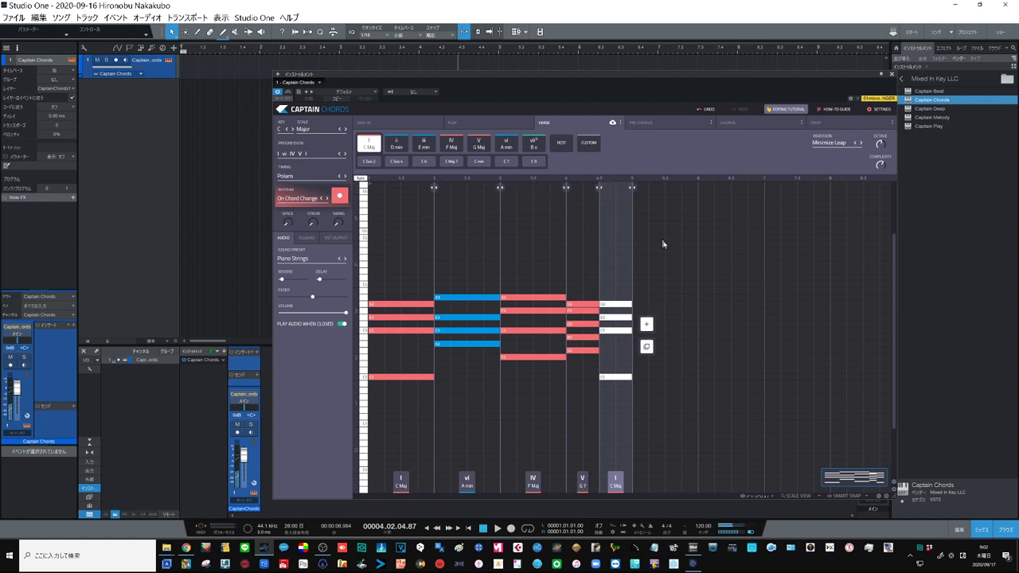
Step: Audition the verse progression chord by chord twice, from the opening C Maj through A min, F Maj and G 7 to the closing C Maj
mouse_move(544, 478)
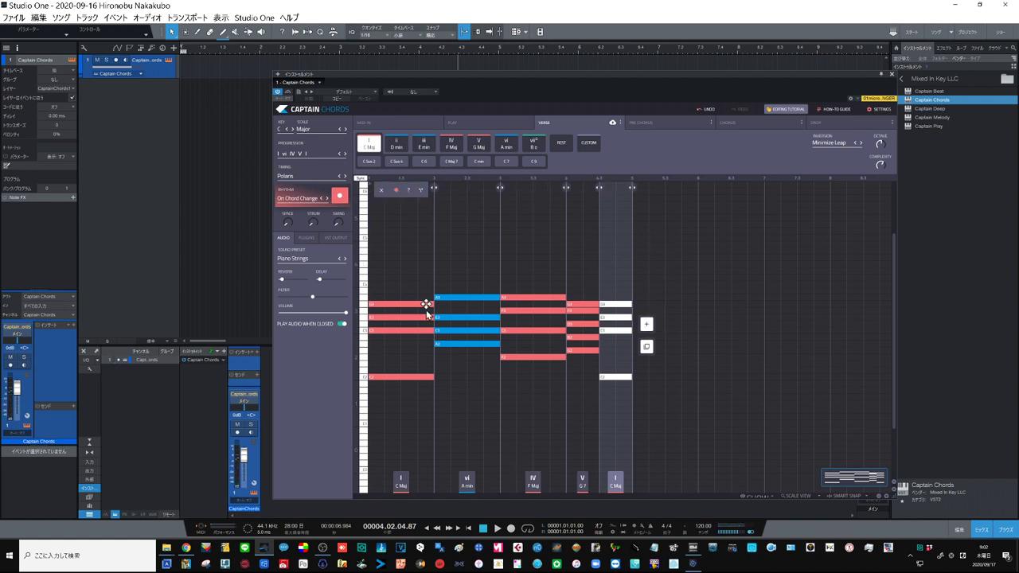
left_click(415, 263)
left_click(474, 250)
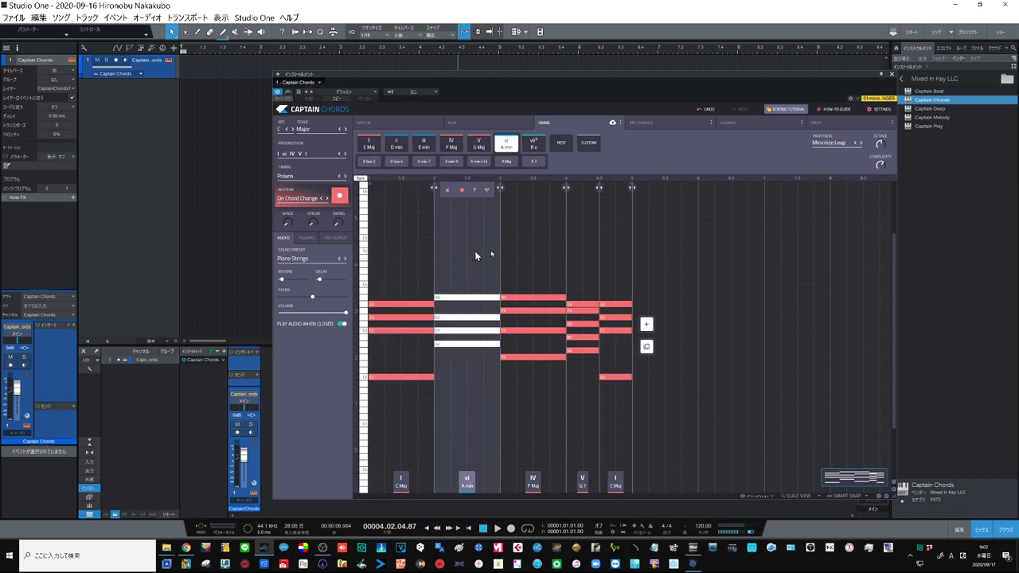
left_click(536, 256)
left_click(583, 250)
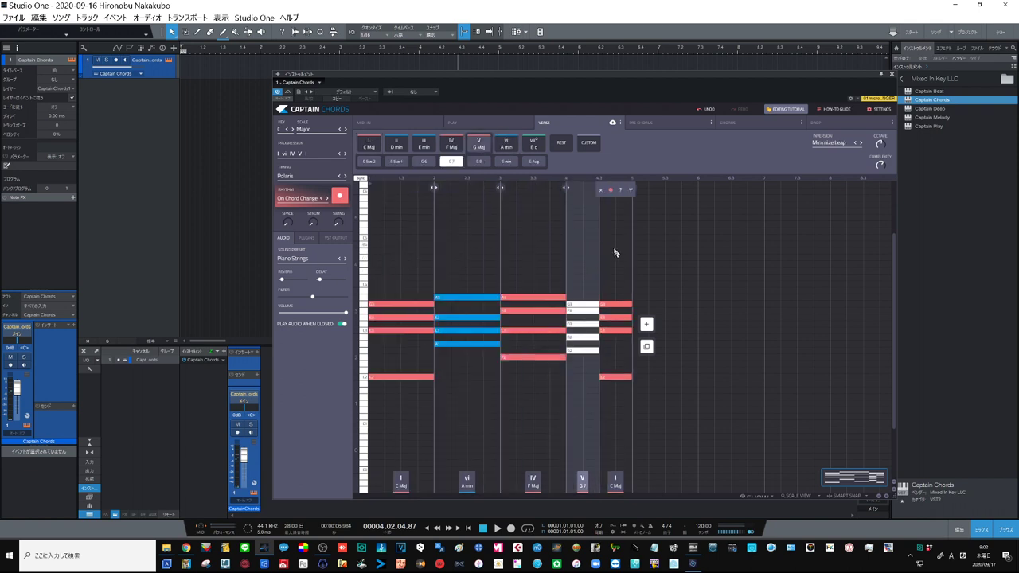
left_click(614, 254)
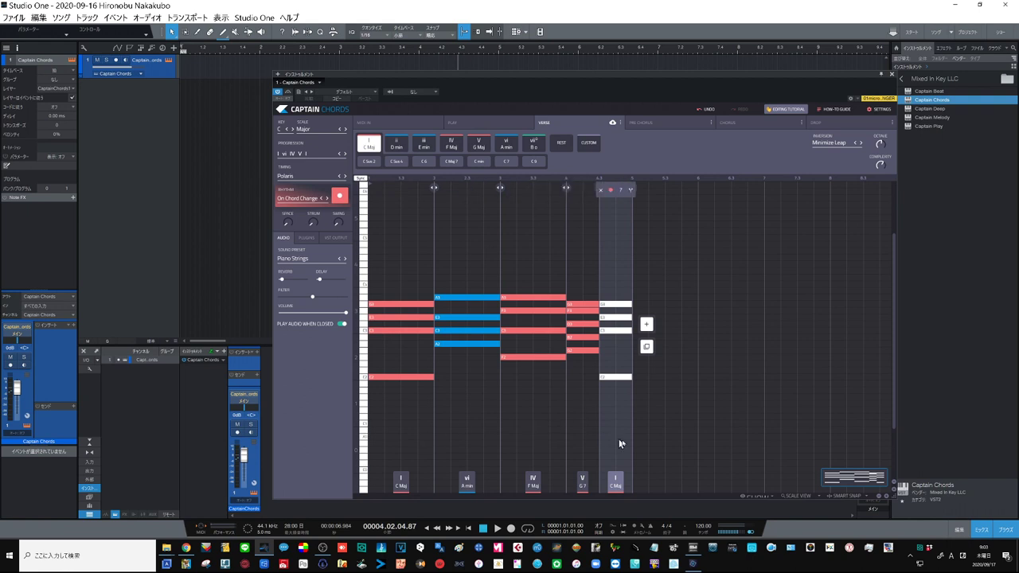
left_click(402, 484)
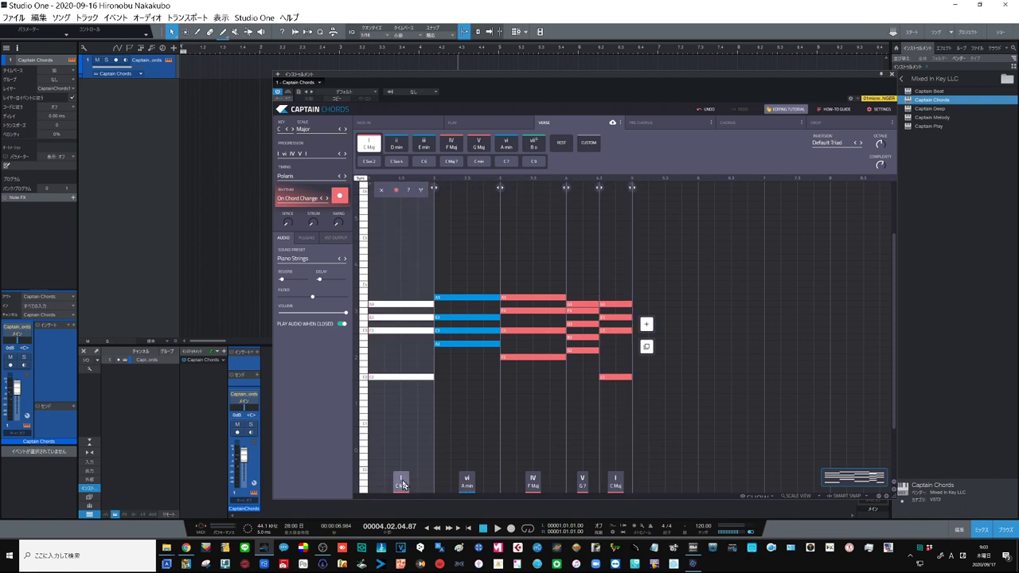
left_click(467, 481)
left_click(533, 483)
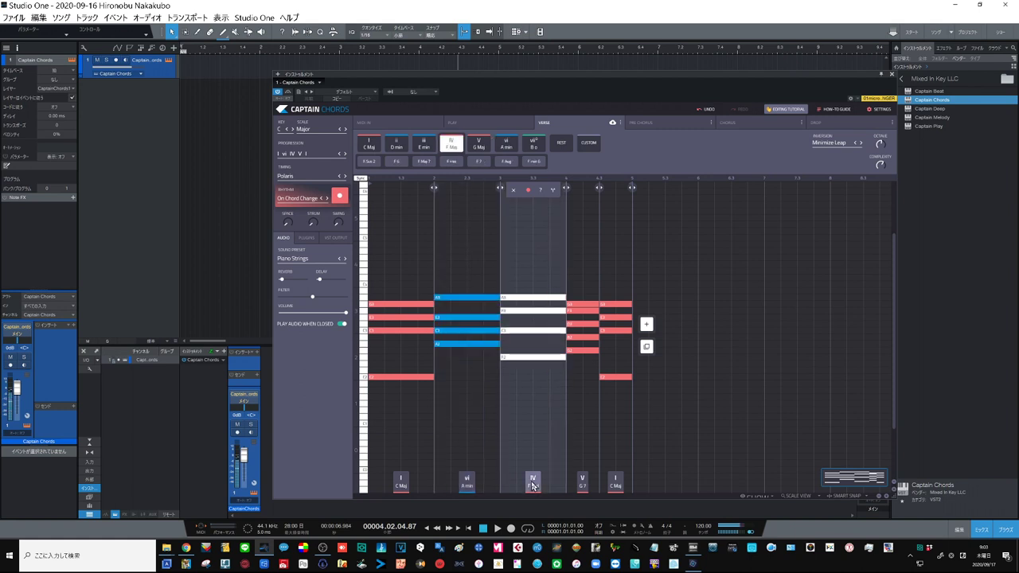
left_click(581, 483)
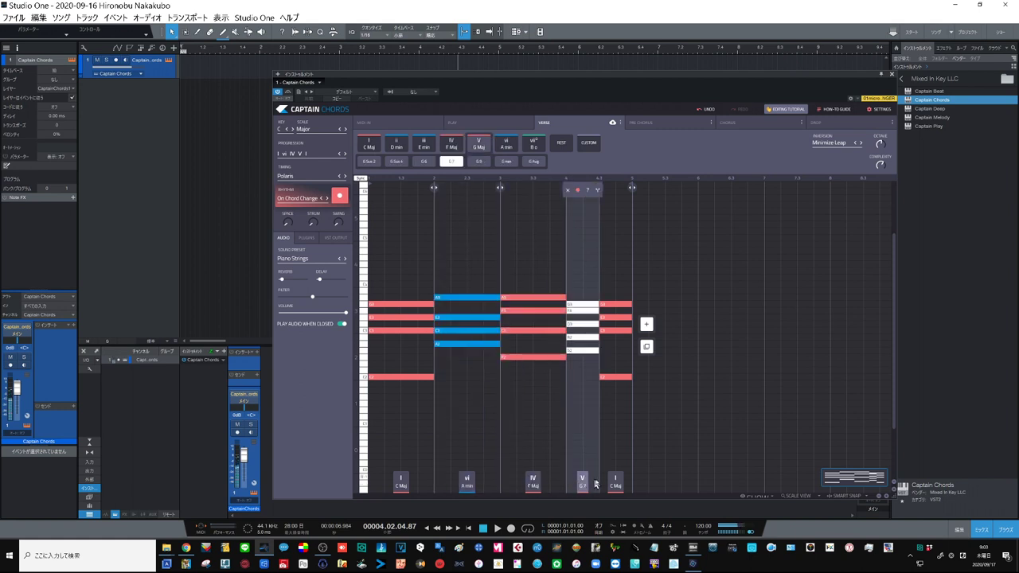
left_click(615, 483)
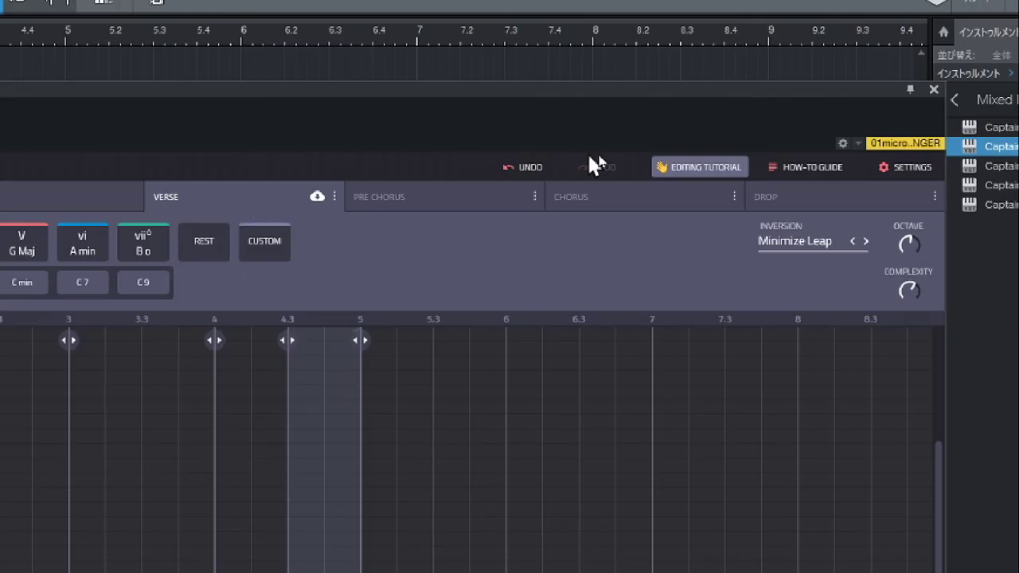
Step: Look through the Pre Chorus, Chorus and Drop sections and compare them with the Verse section
left_click(442, 199)
left_click(637, 199)
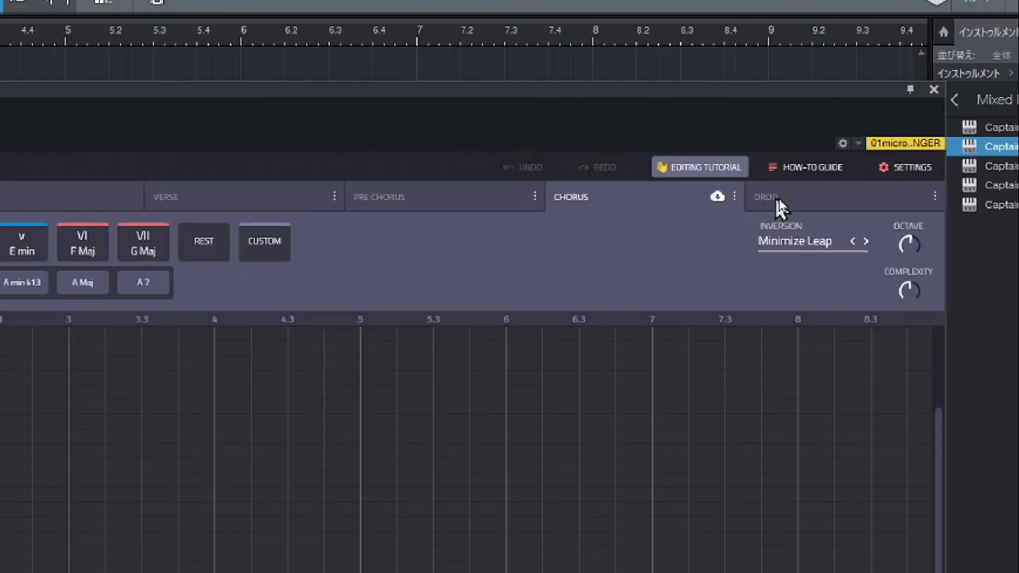
left_click(780, 204)
left_click(287, 206)
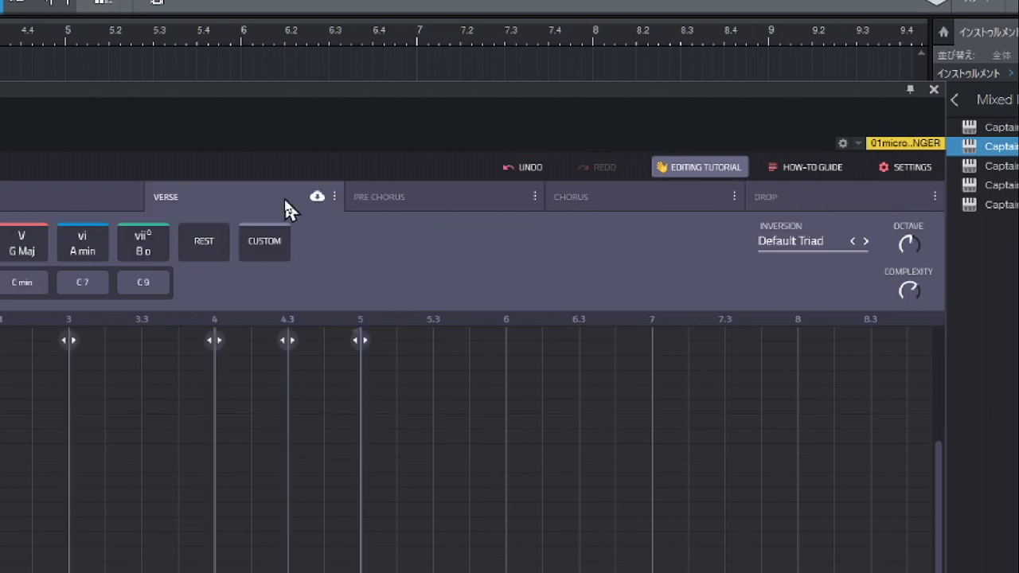
left_click(466, 199)
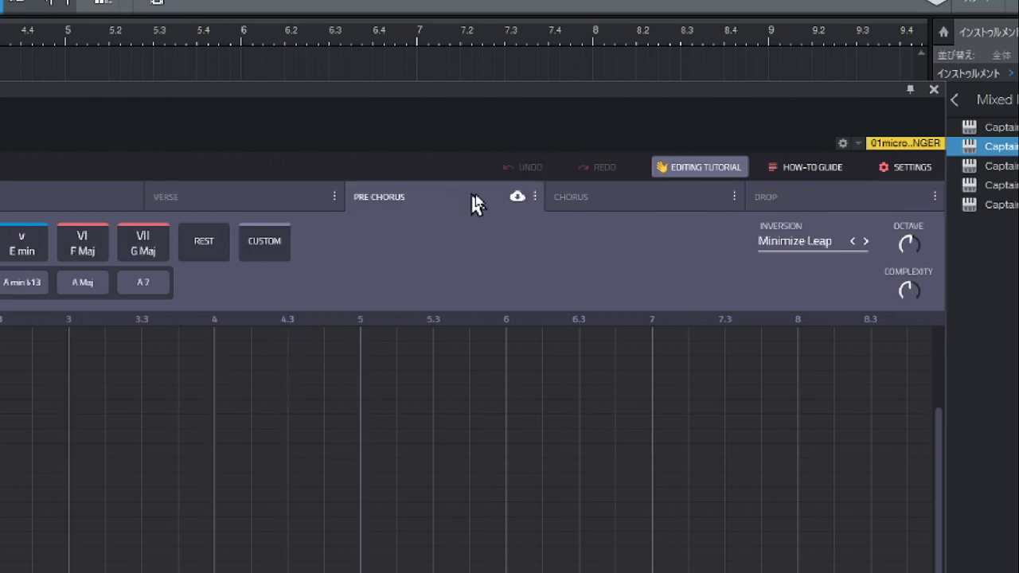
left_click(607, 201)
left_click(801, 198)
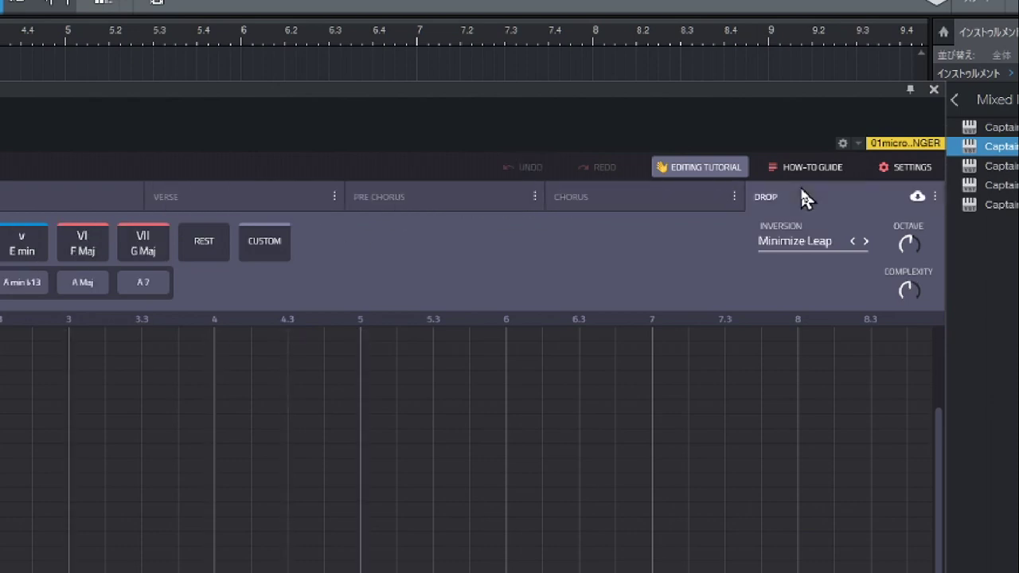
Step: Copy the Verse section's chord progression and paste it into the Pre Chorus section
left_click(478, 203)
left_click(267, 199)
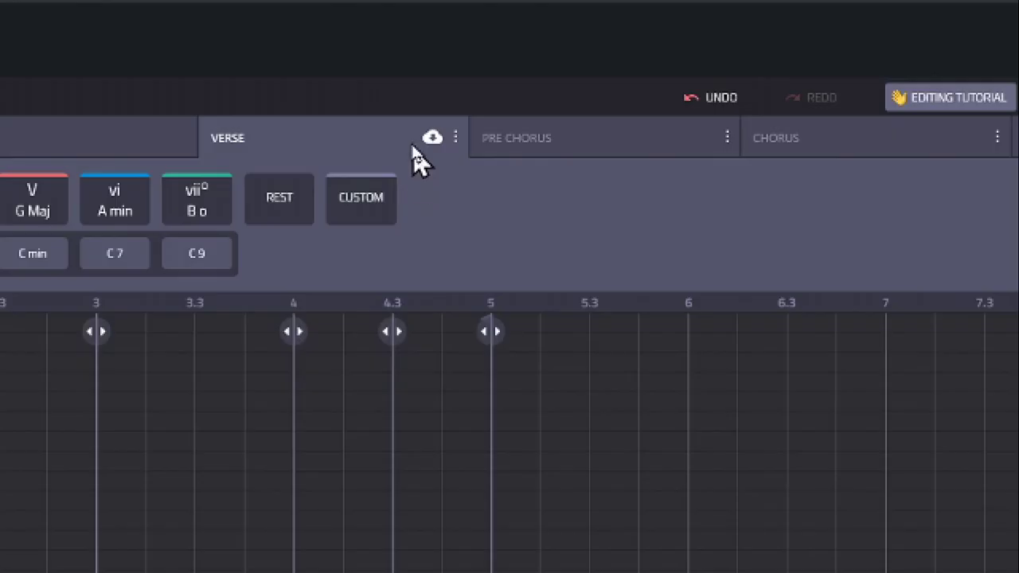
left_click(453, 138)
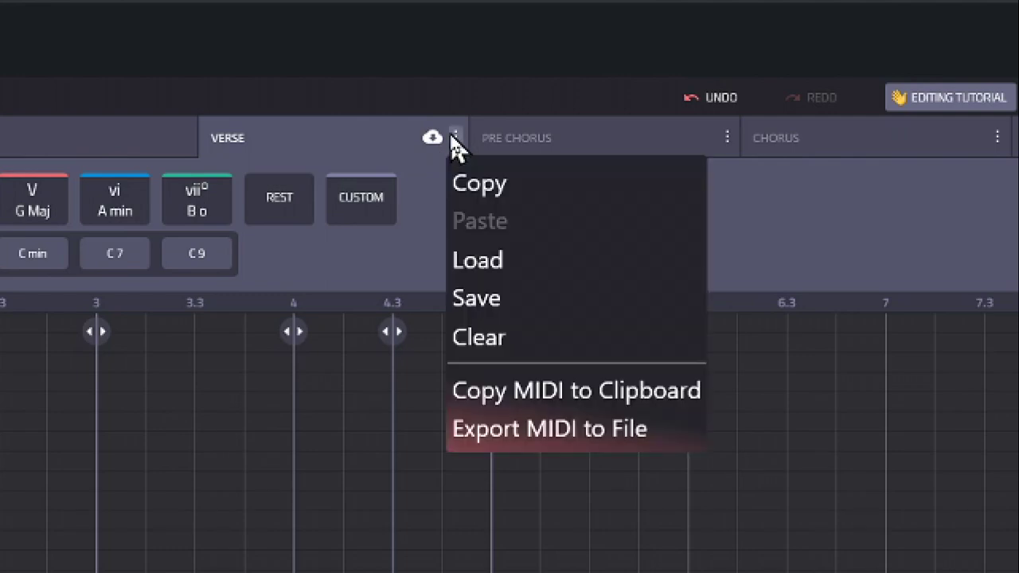
left_click(471, 189)
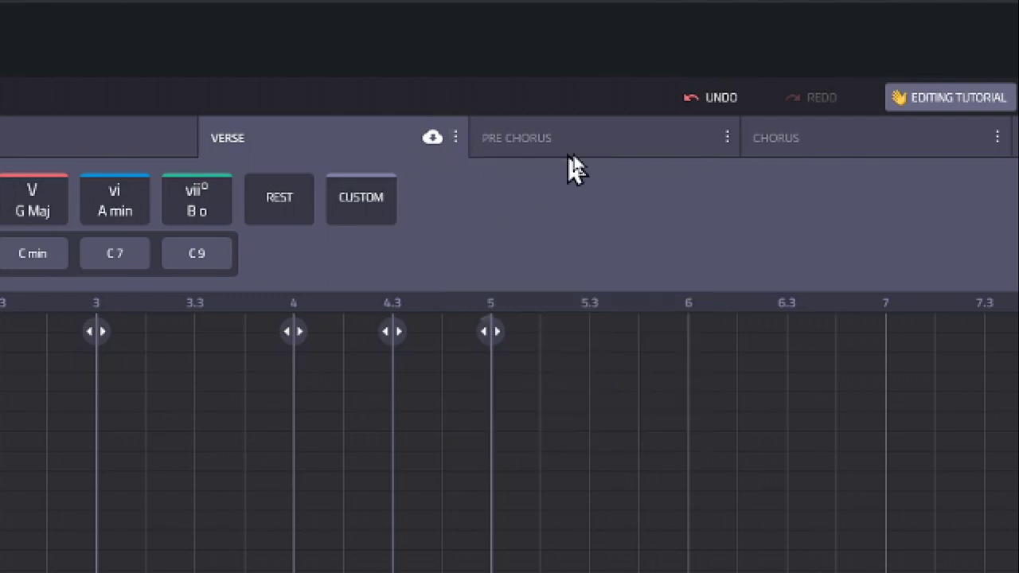
left_click(644, 149)
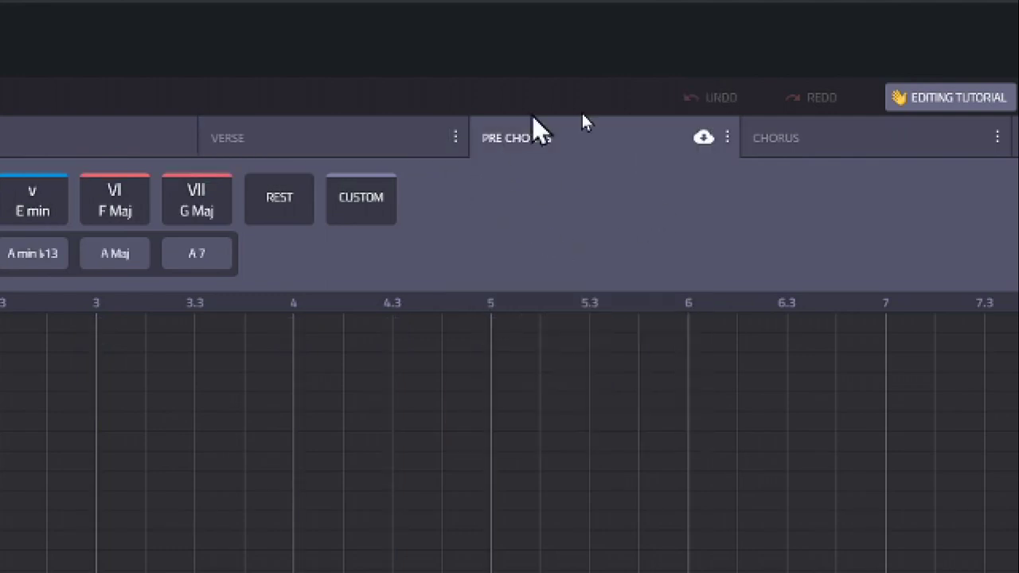
left_click(727, 138)
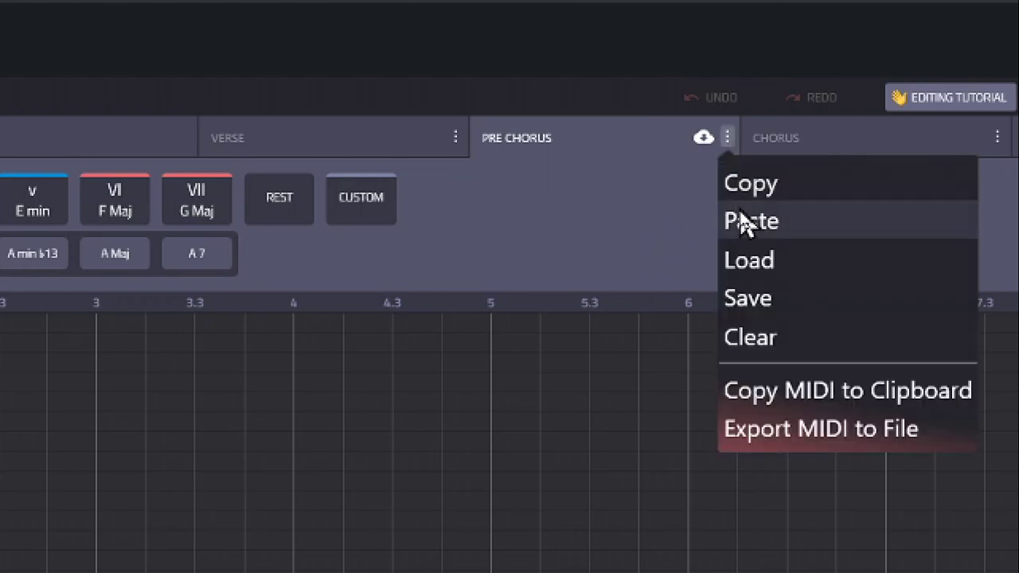
left_click(744, 224)
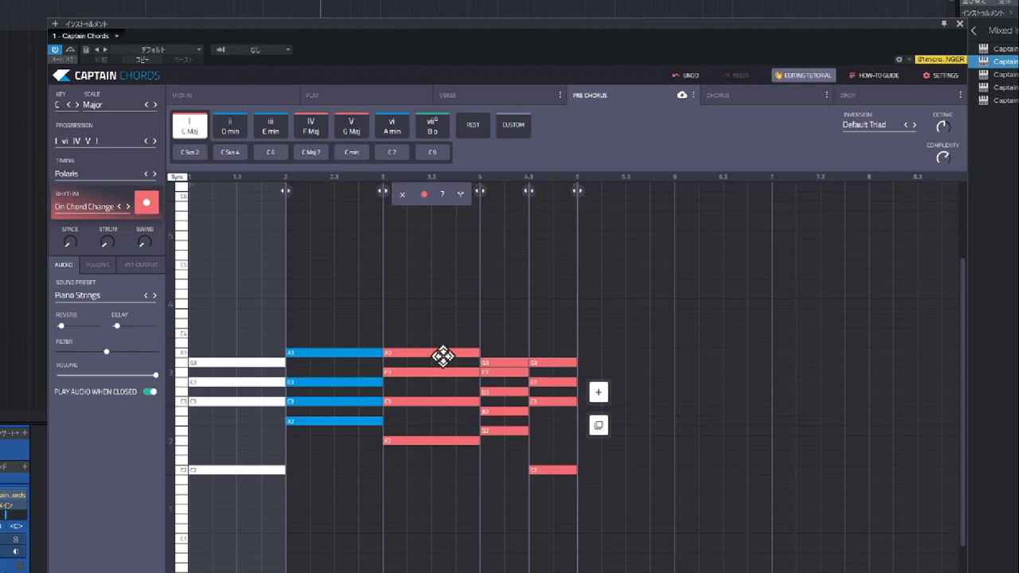
Step: Change the Pre Chorus section's second chord to D min and try out its complexity and octave settings
left_click(345, 322)
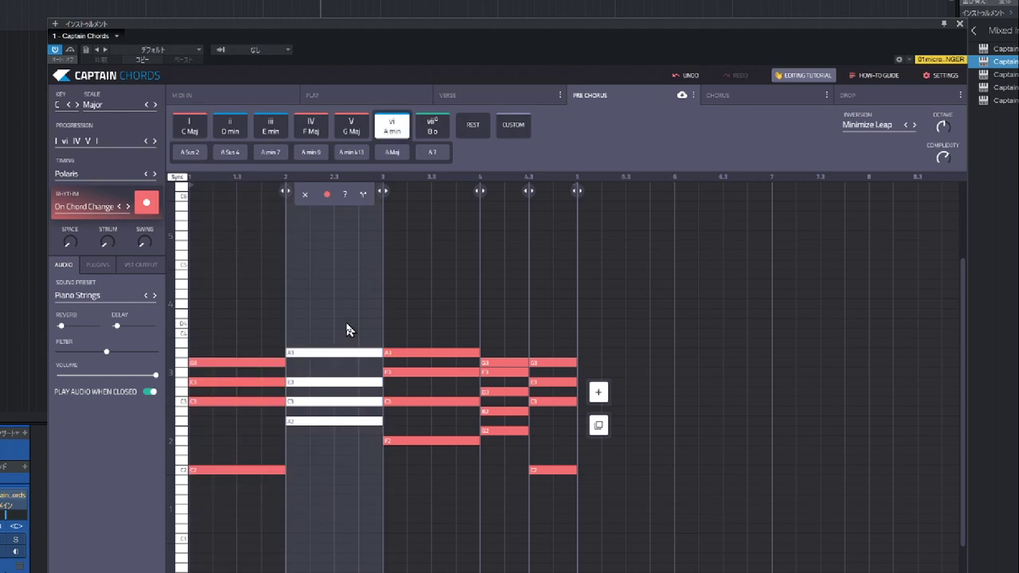
left_click(237, 130)
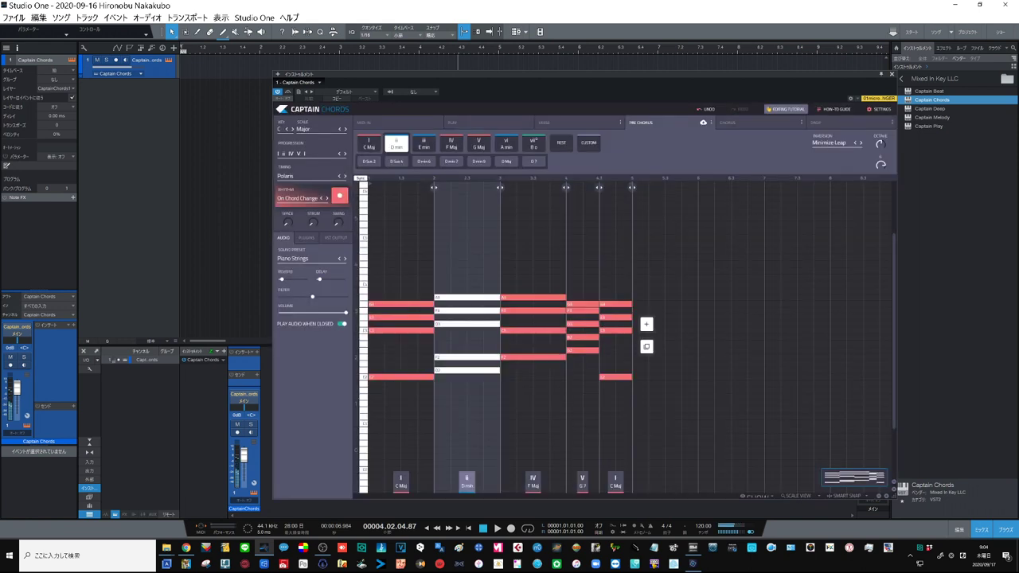
left_click_drag(880, 165, 881, 140)
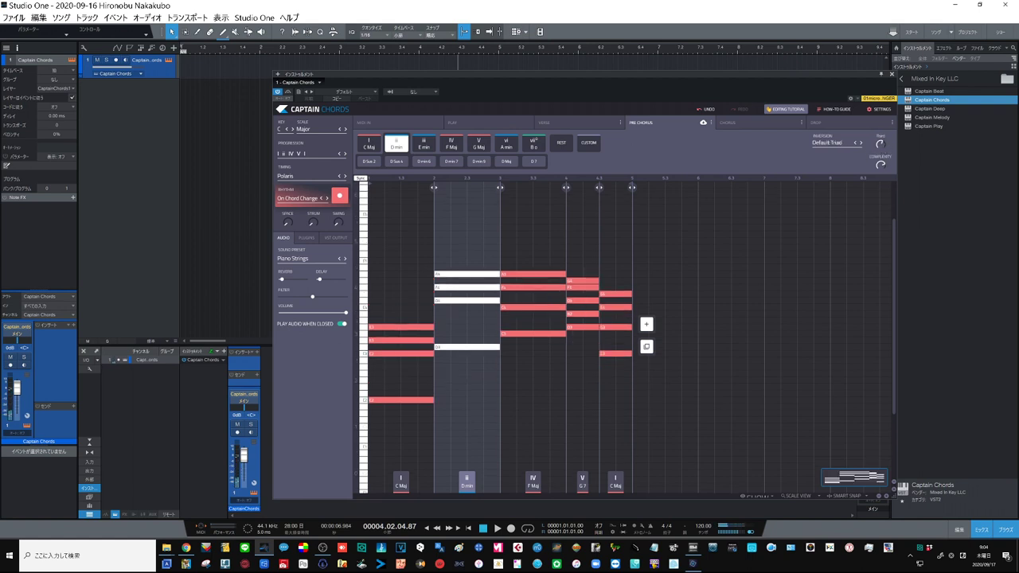
left_click_drag(881, 143, 881, 152)
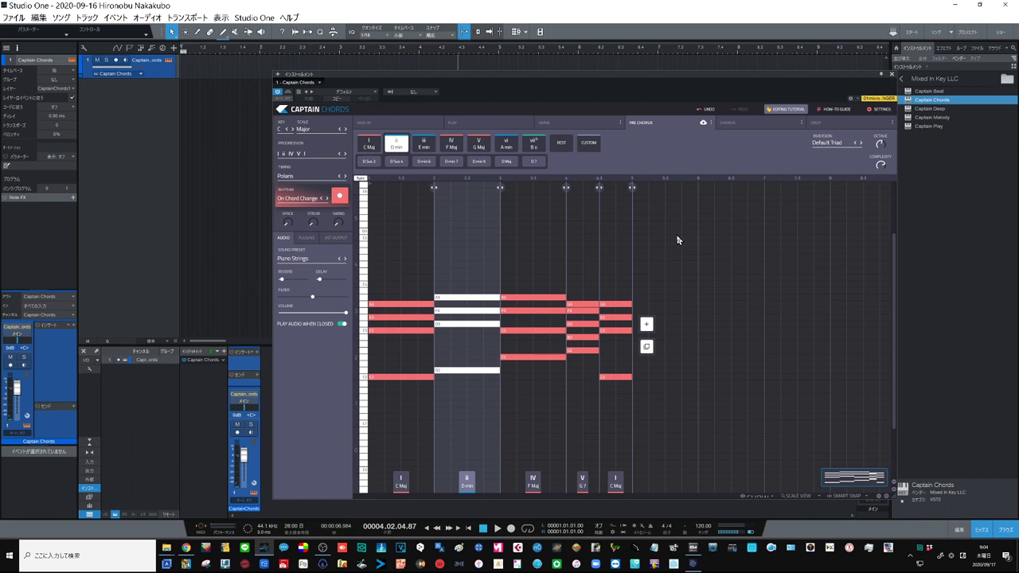
Step: Try the Deep Space timing on the Pre Chorus progression and switch back to Polaris
mouse_move(422, 224)
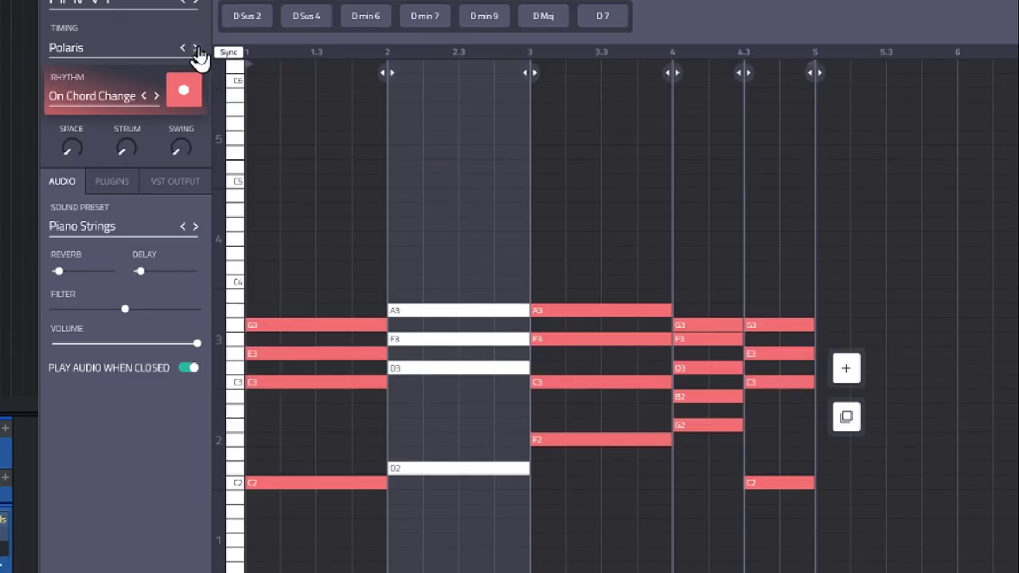
left_click(196, 49)
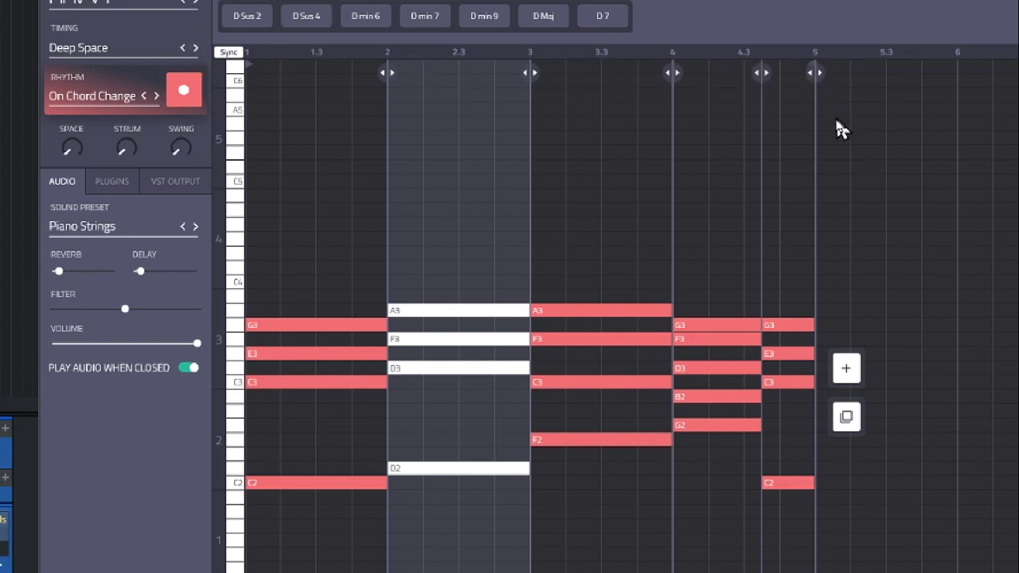
mouse_move(780, 142)
left_click(184, 51)
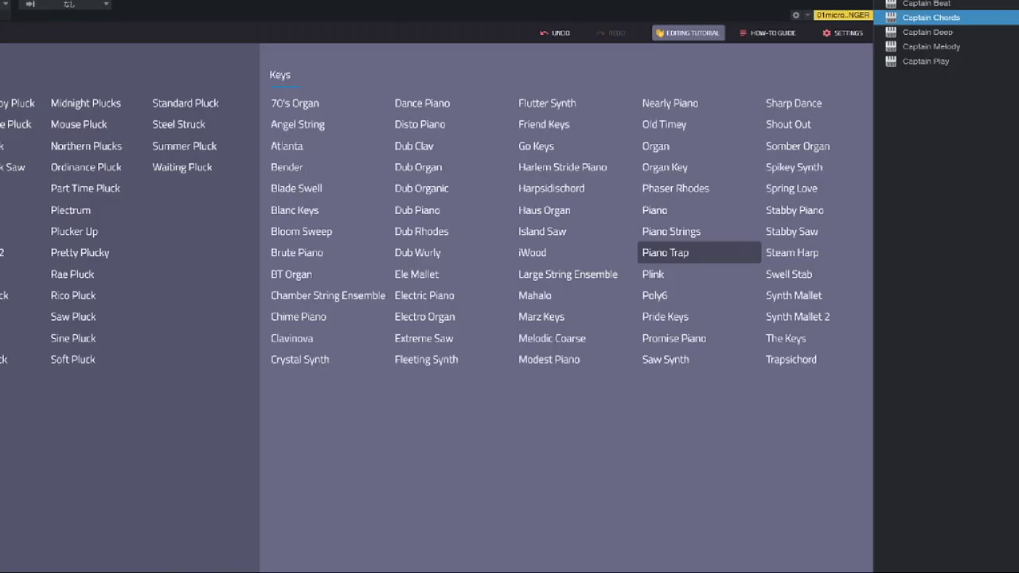
Step: Set the sound preset to Haus Organ and audition the Pre Chorus chords one by one, from the opening to the closing C Maj
left_click(556, 170)
left_click(551, 215)
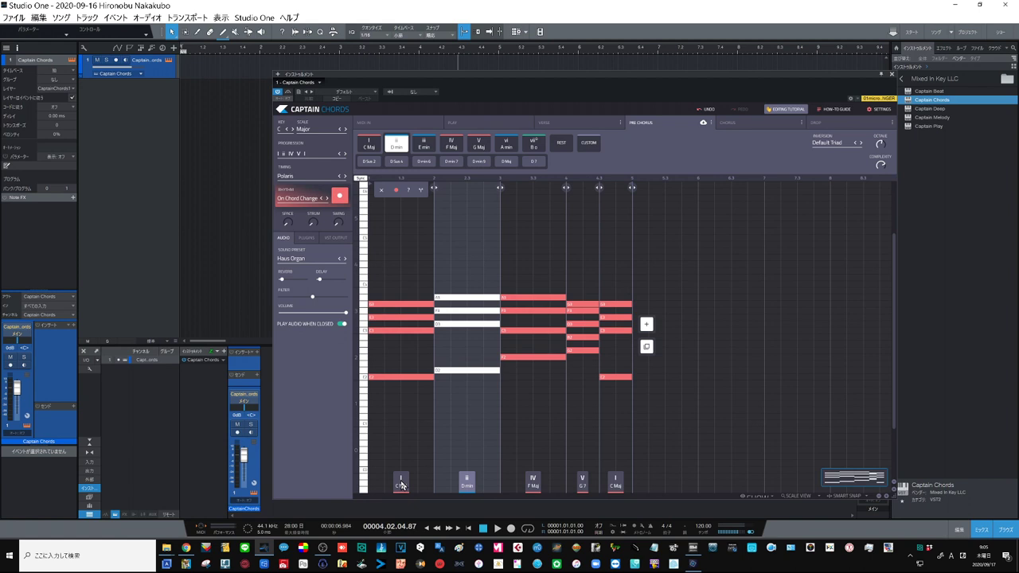
left_click(401, 485)
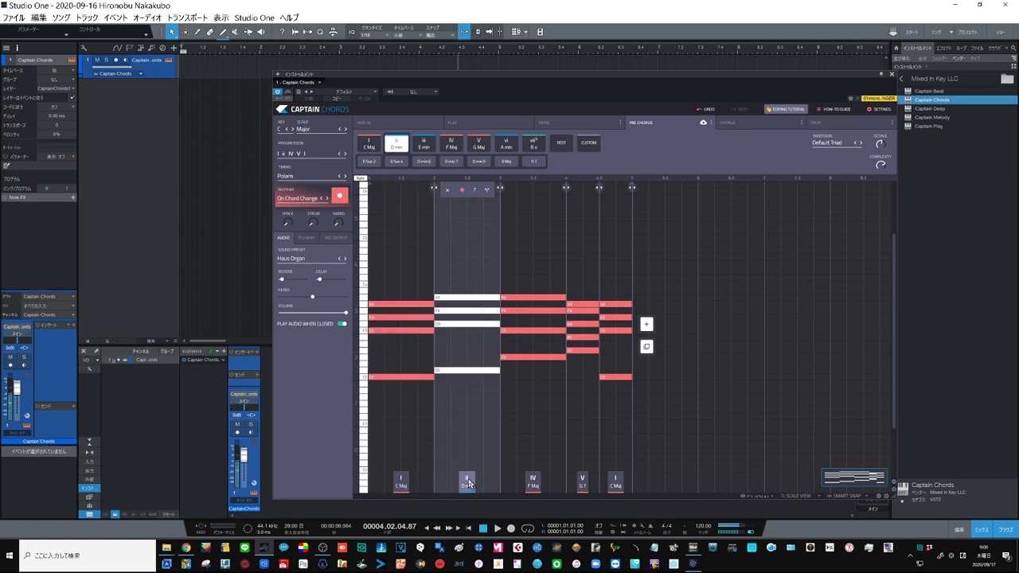
left_click(534, 484)
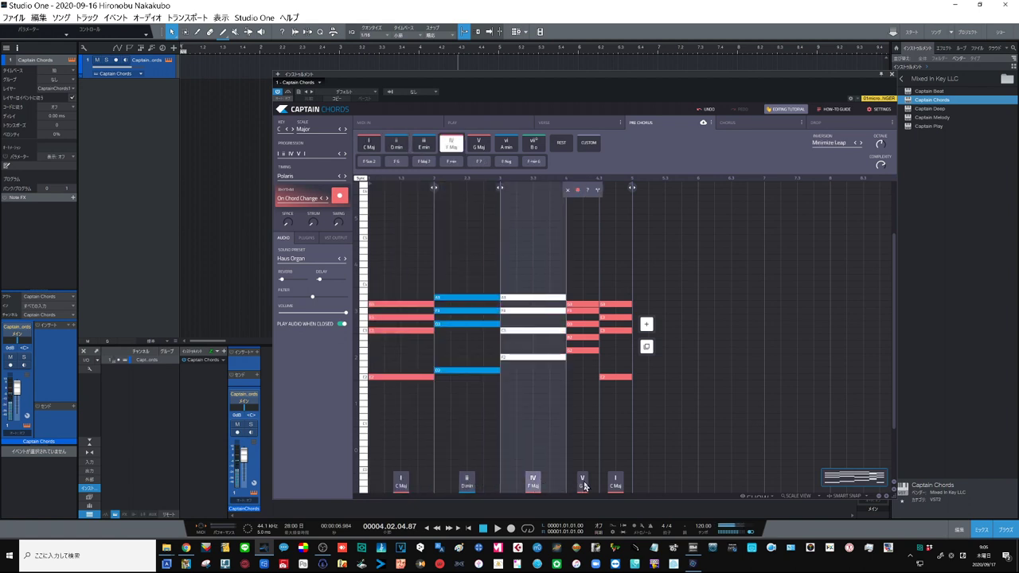
left_click(582, 484)
left_click(615, 483)
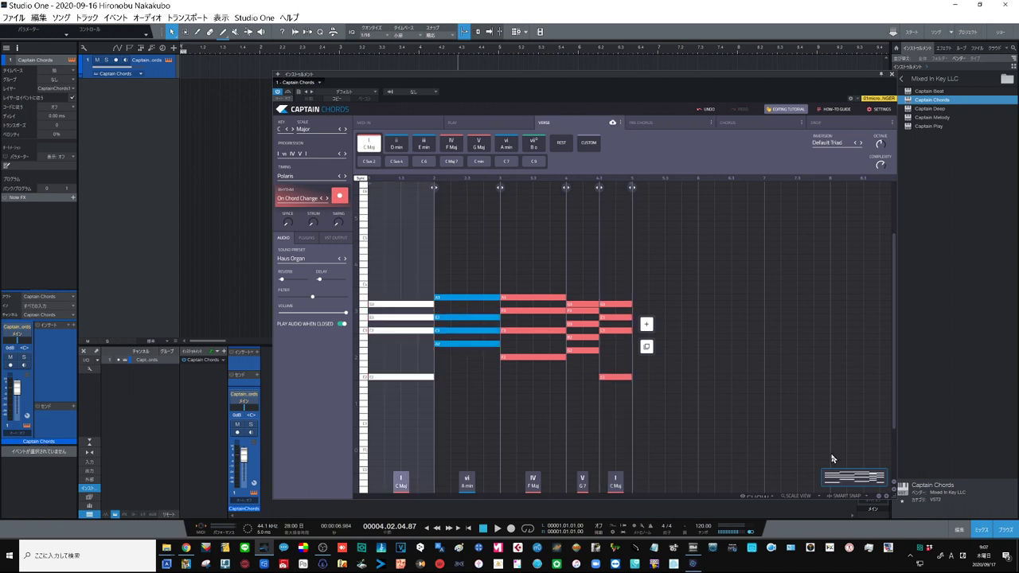
Step: Place the Verse progression on the Captain Chords track at measures 1 and 5, and toggle the Play Audio When Closed option
left_click_drag(853, 486, 191, 74)
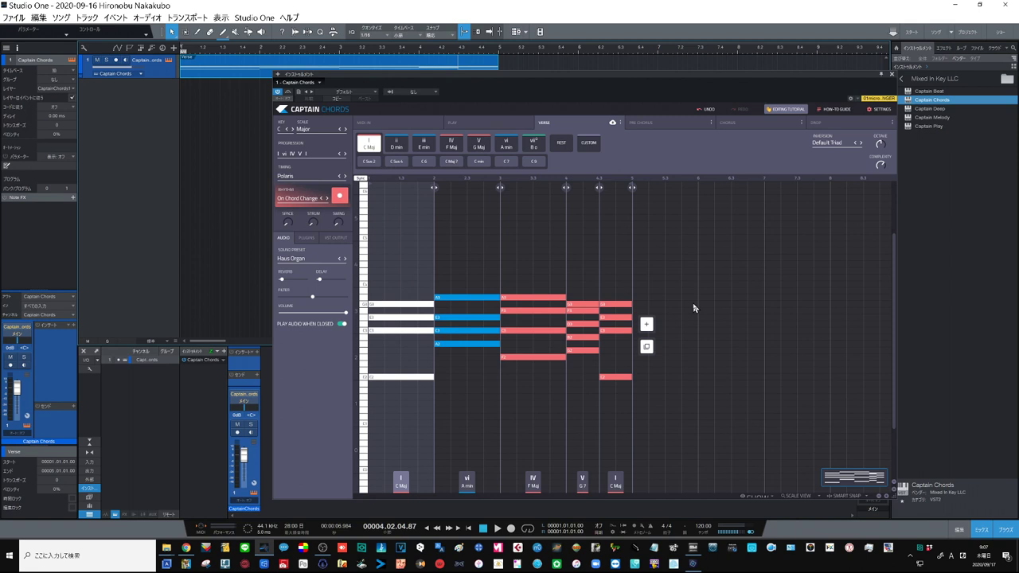
left_click_drag(852, 478, 872, 482)
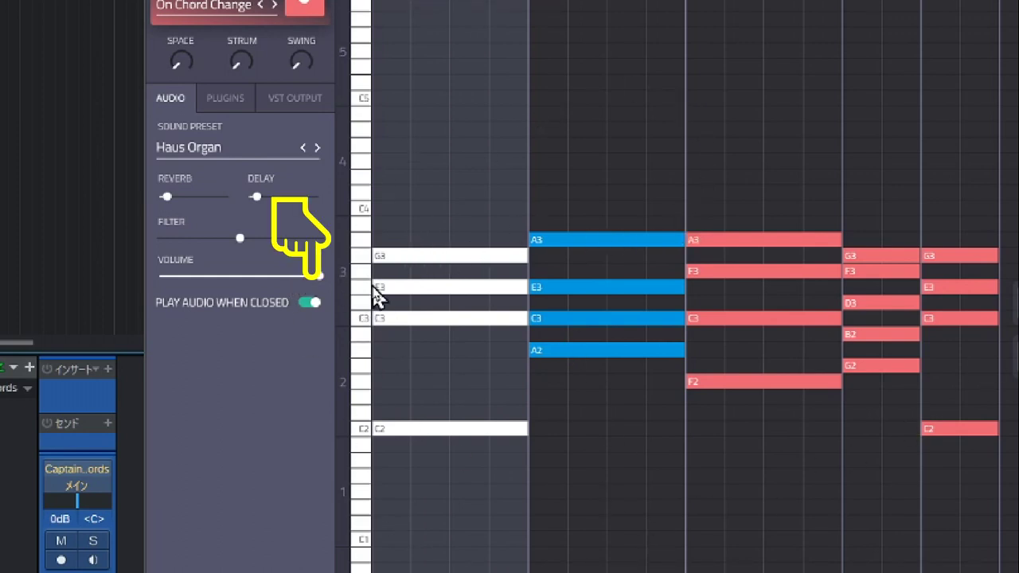
left_click(306, 303)
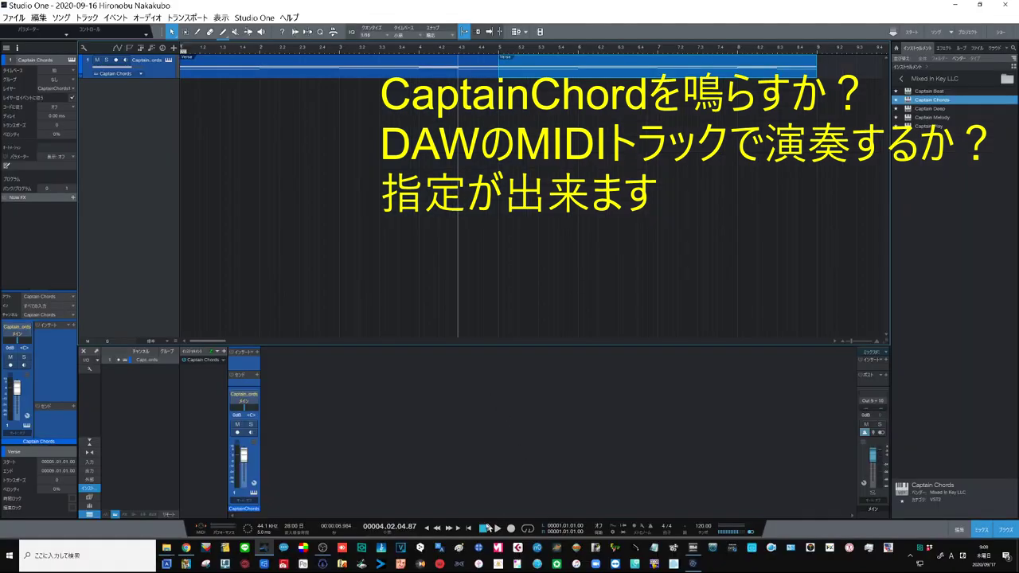
Step: Play the two Verse clips from the start of the song and stop playback during the second clip
left_click(469, 529)
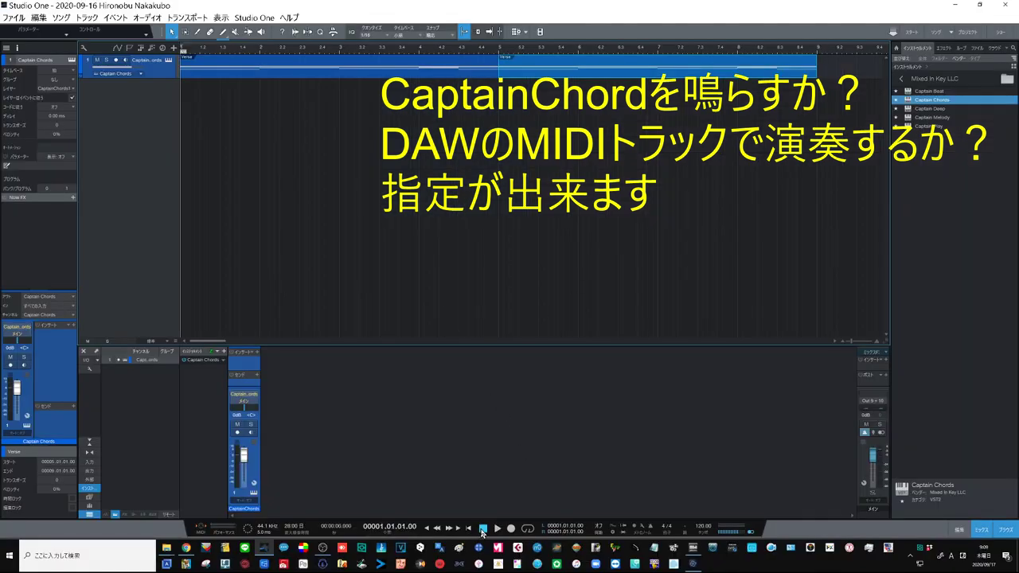
left_click(499, 528)
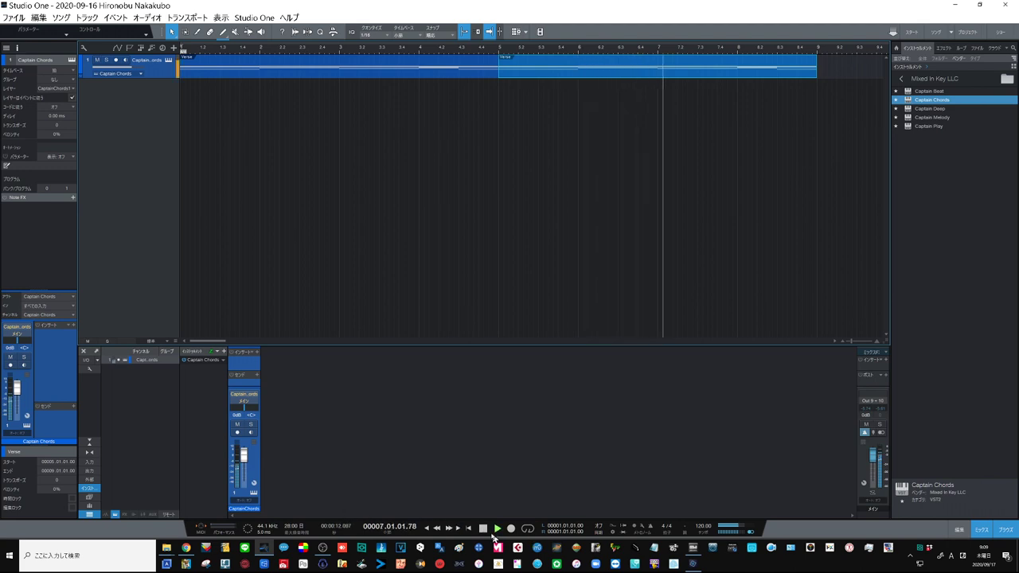
left_click(483, 530)
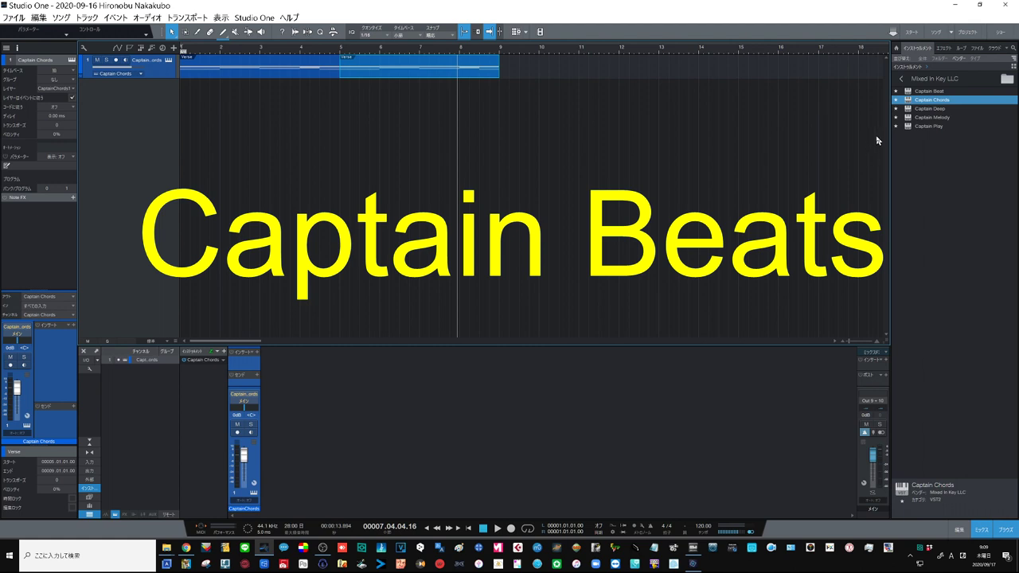
Step: Add a Captain Beat instrument on a new track, dismiss its export tutorial and enlarge its window
left_click(929, 92)
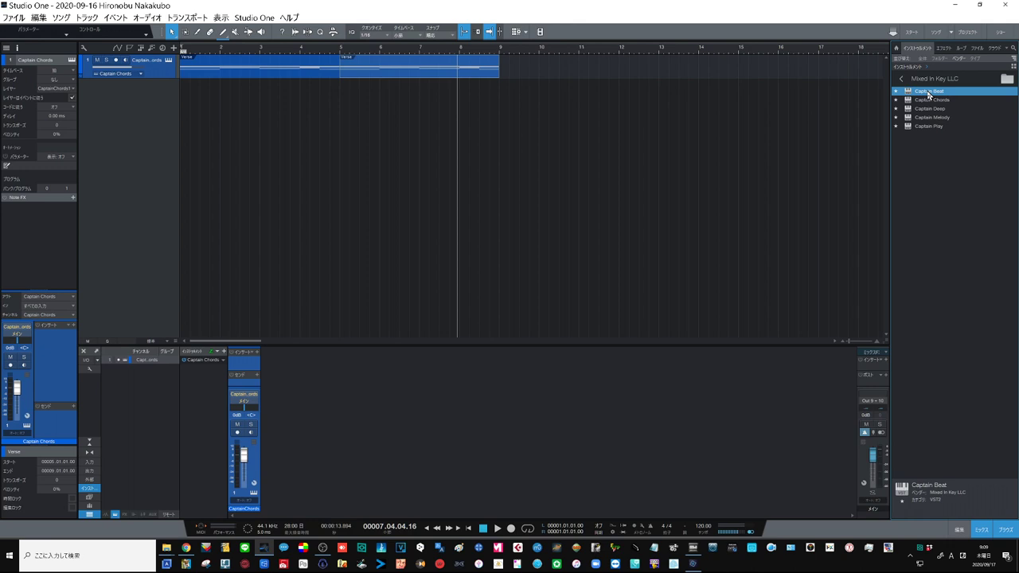
left_click_drag(930, 92, 162, 123)
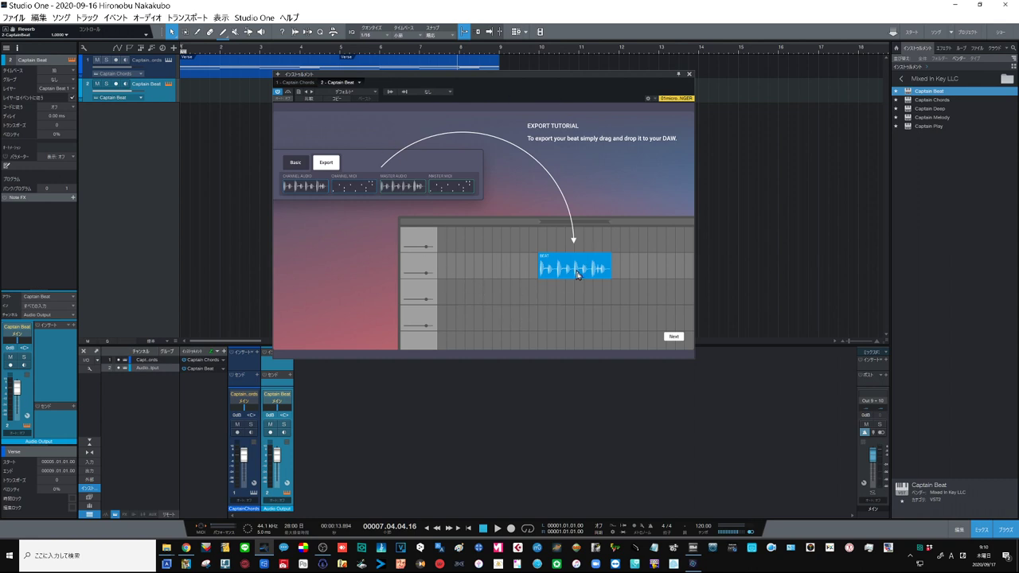
left_click(674, 338)
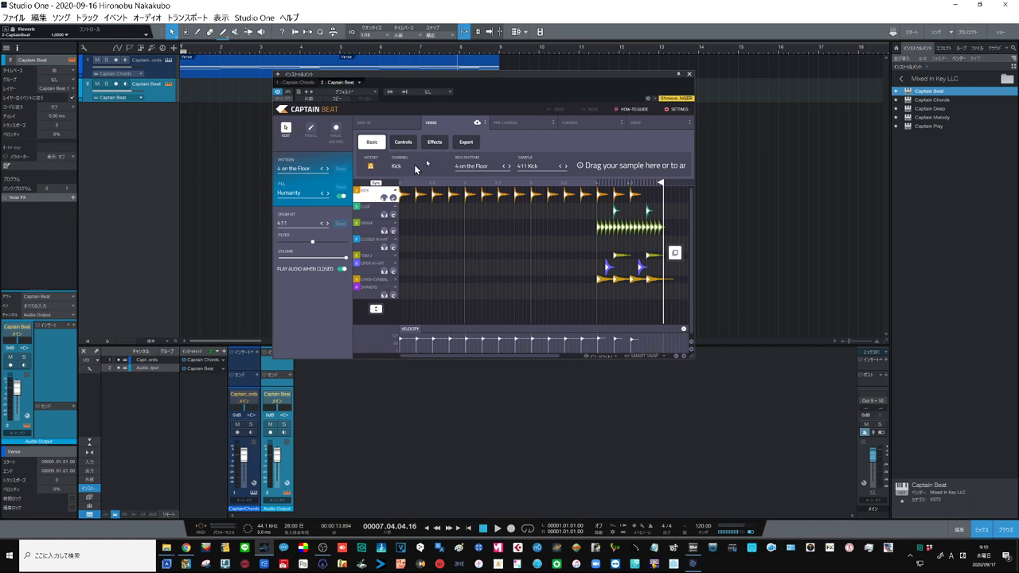
left_click_drag(693, 358, 833, 503)
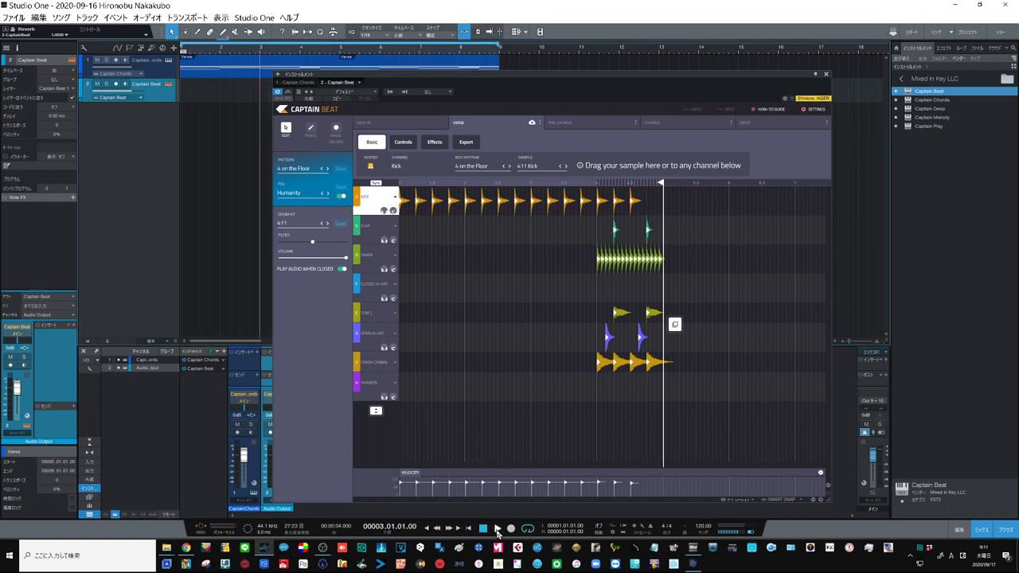
Step: Play the 4 on the Floor beat together with the Verse chords from measure 3
left_click(497, 529)
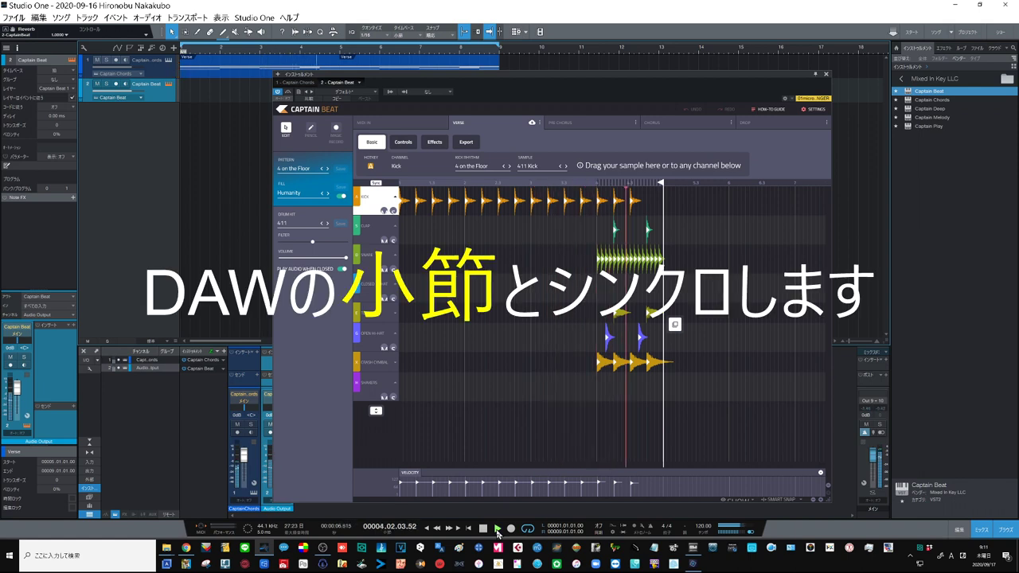
left_click(482, 530)
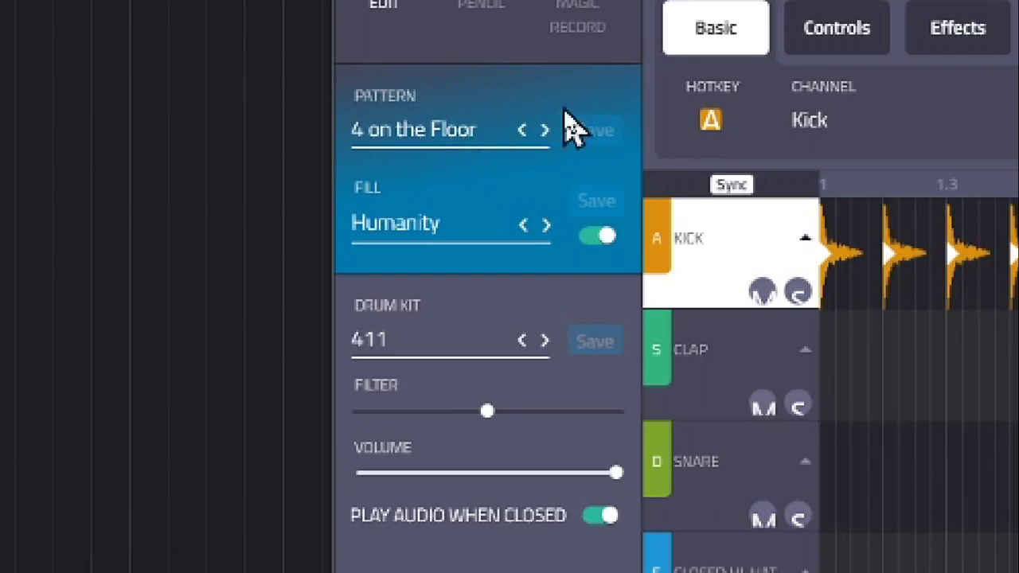
Step: Try several House drum patterns, including Click Click 116, Anticipation 121 and Don't Hesitate 116, and set the Verse pattern to Amigos 125
left_click(453, 133)
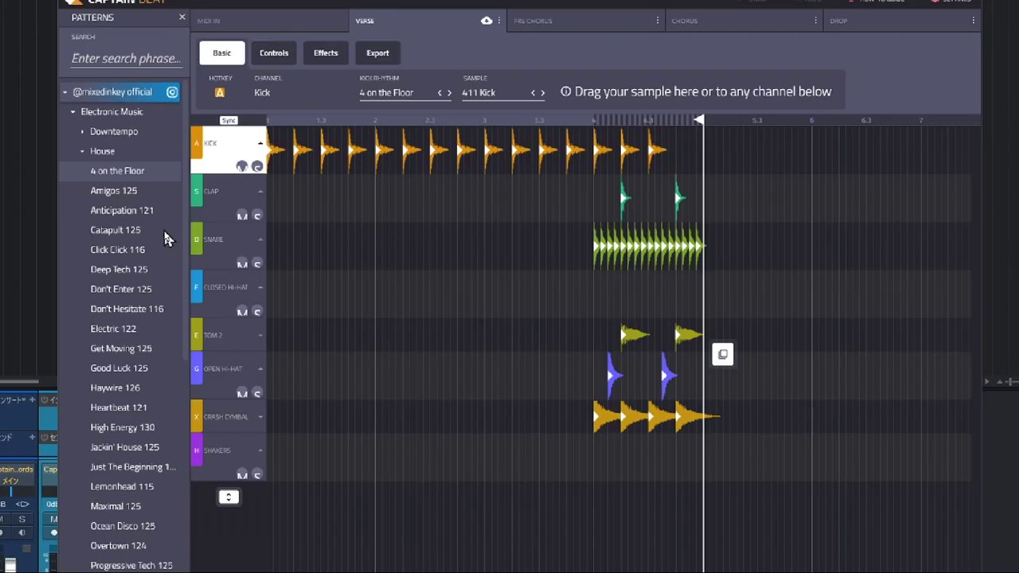
left_click(139, 253)
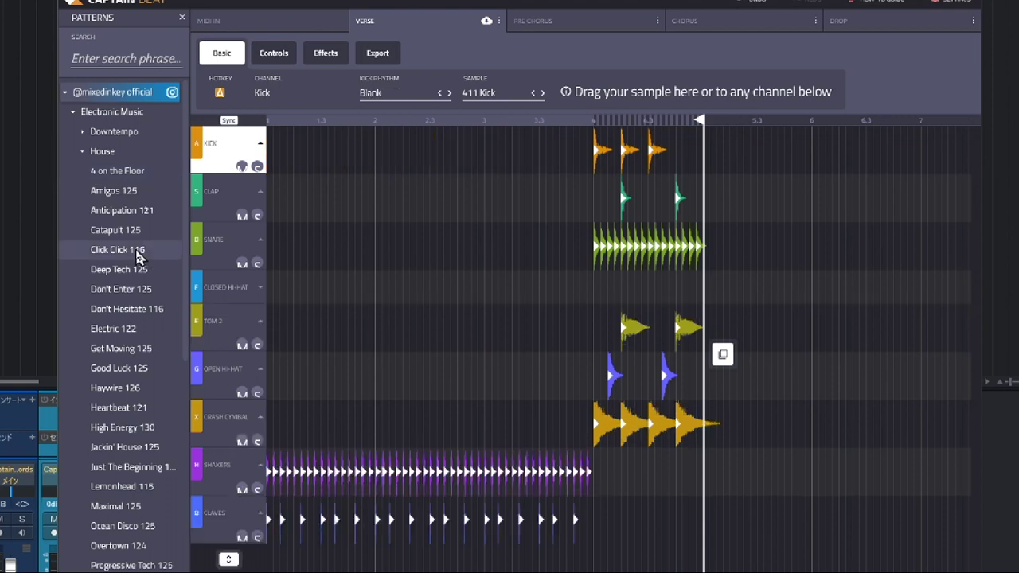
left_click(130, 210)
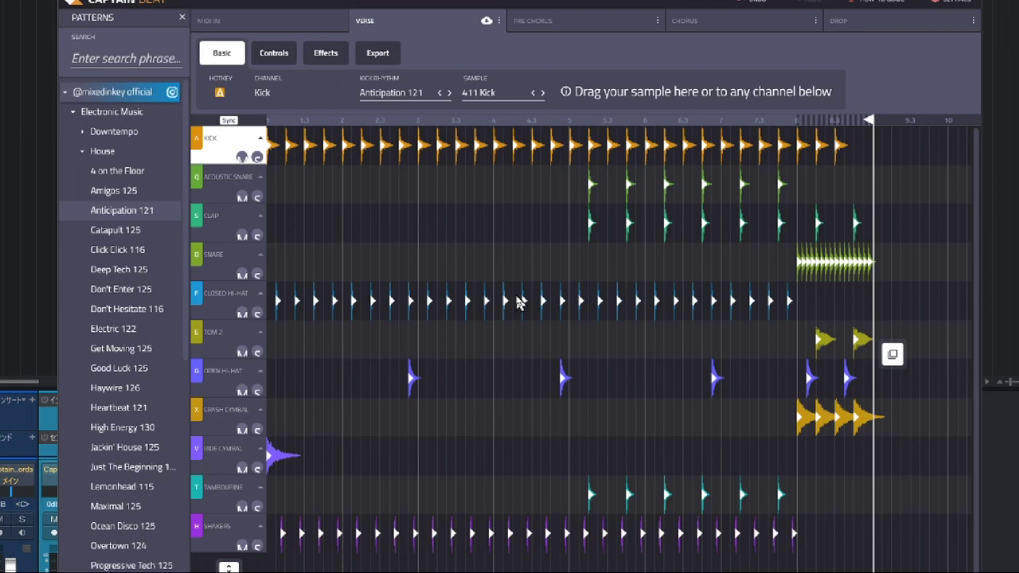
left_click(124, 230)
left_click(120, 270)
left_click(126, 309)
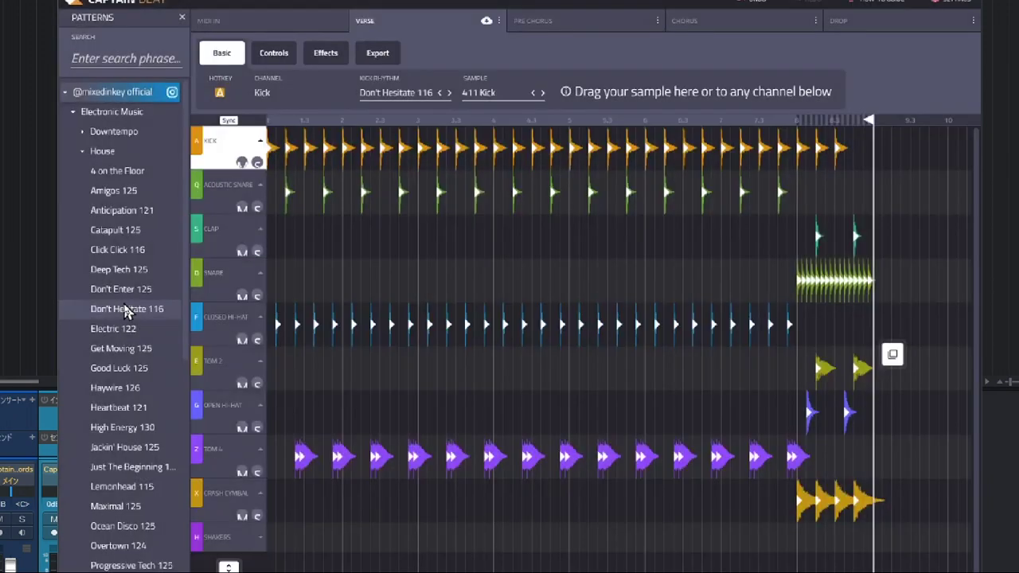
left_click(126, 192)
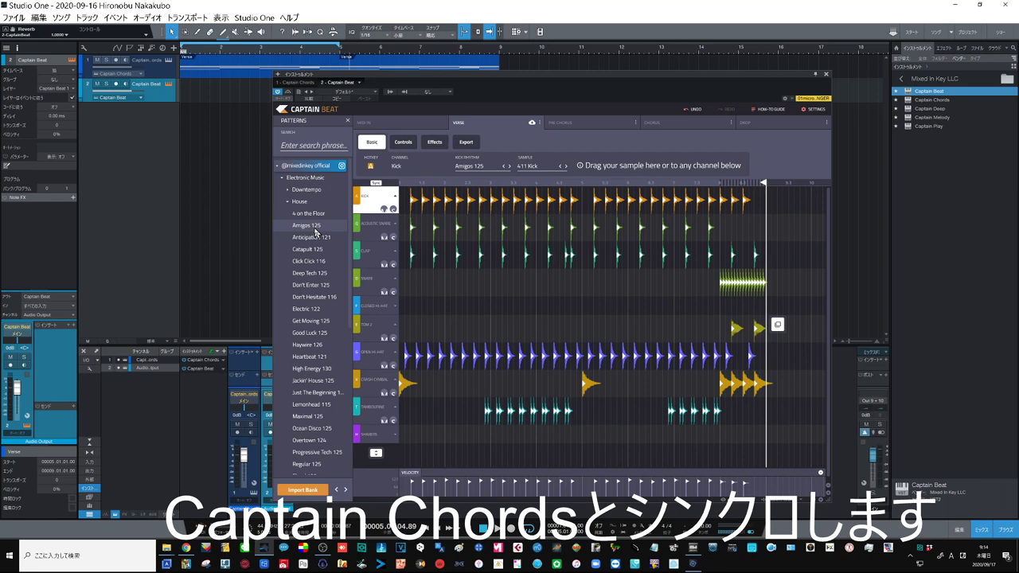
left_click(766, 187)
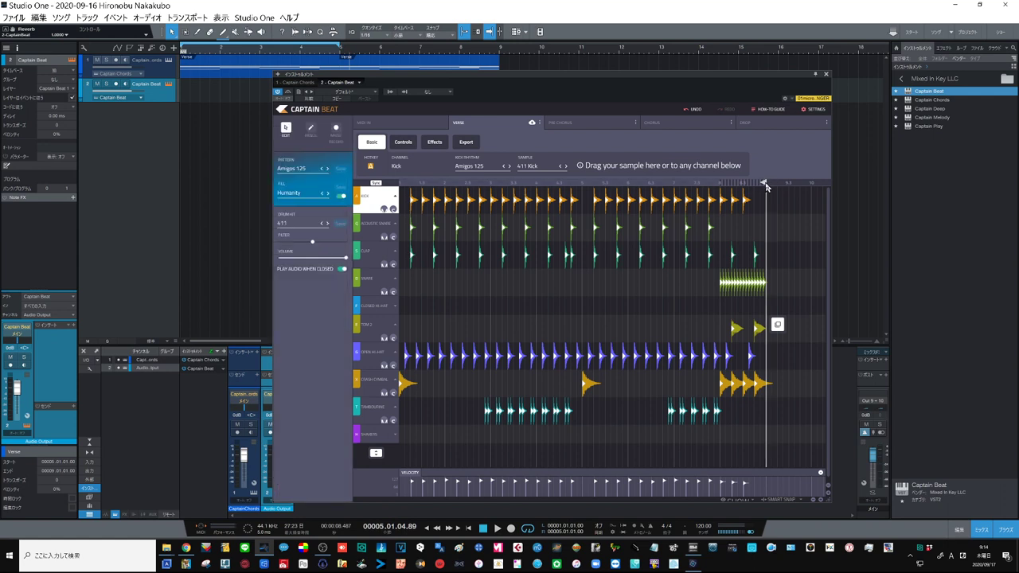
Step: Shorten the Verse beat to four measures and compare it with the Humanity fill switched off and on again
left_click_drag(767, 187, 584, 203)
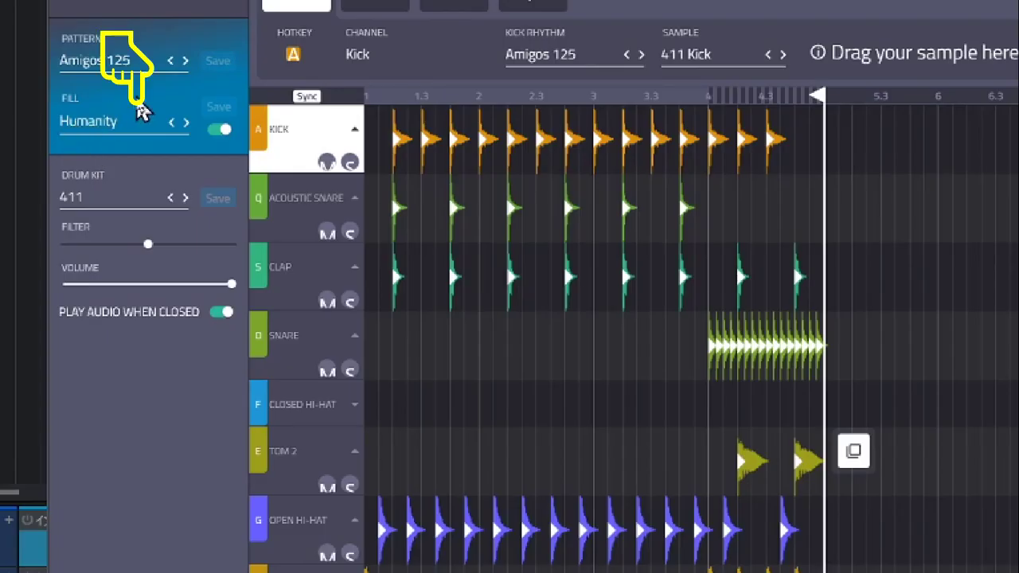
left_click(214, 132)
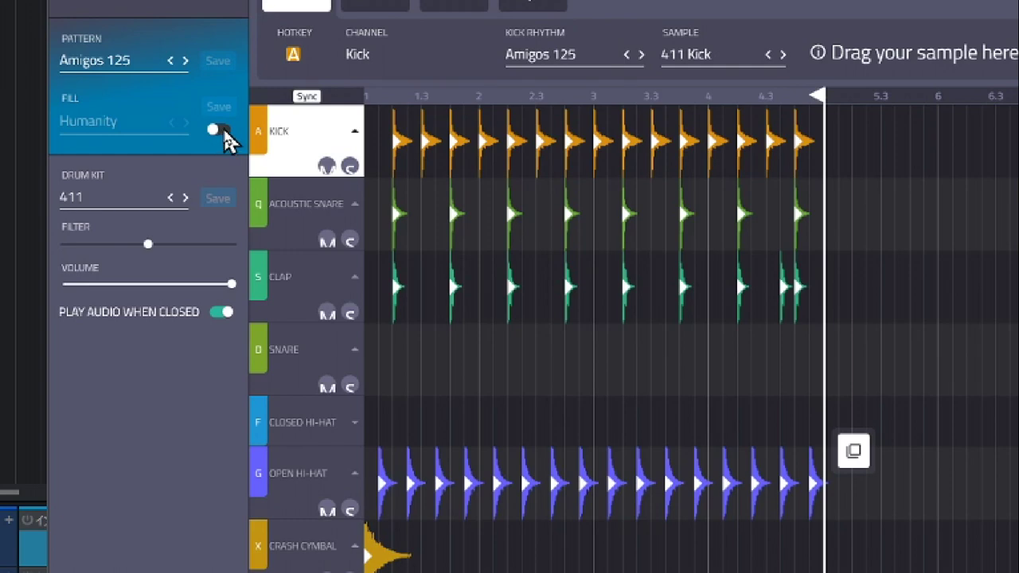
left_click(220, 132)
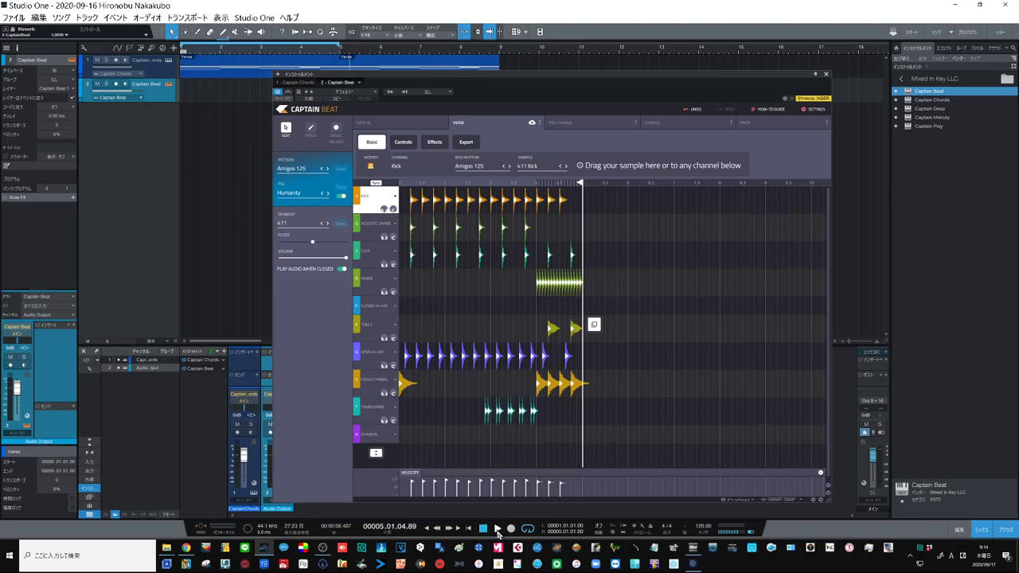
Step: Play the beat while trying the I Wanna and Long Island fills, set the fill to Model Agency and stop playback
left_click(497, 530)
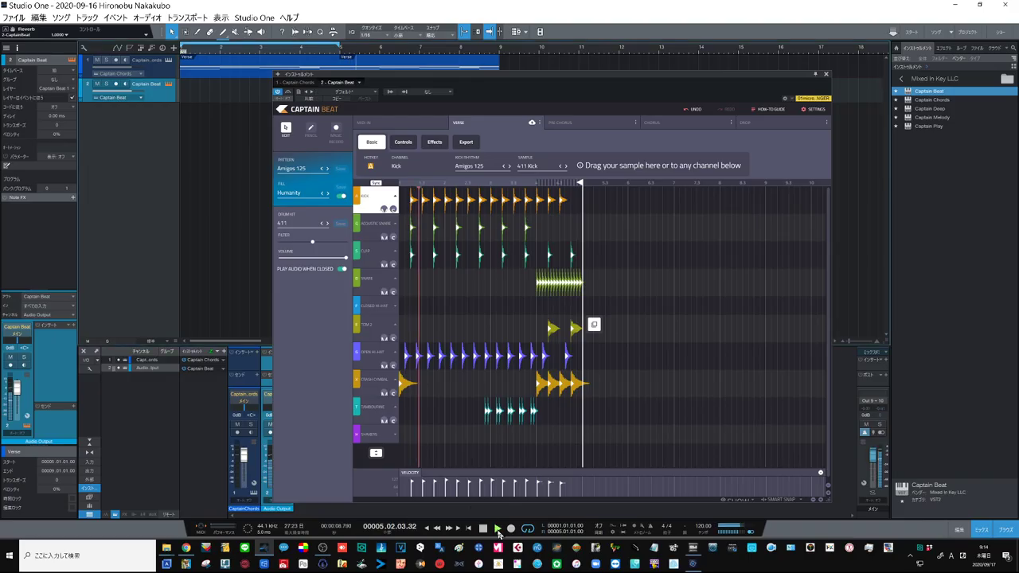
left_click(328, 195)
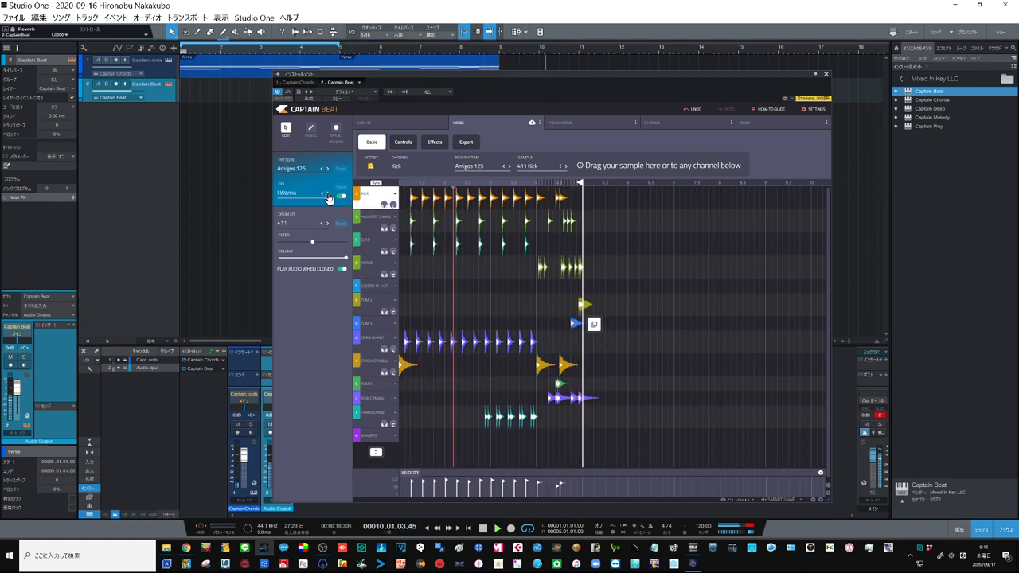
left_click(327, 194)
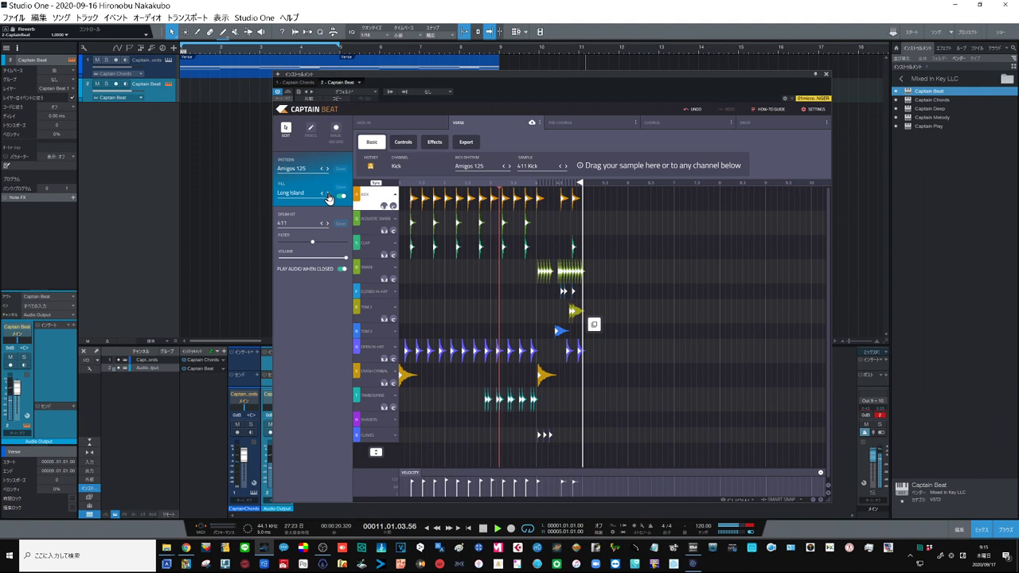
left_click(327, 194)
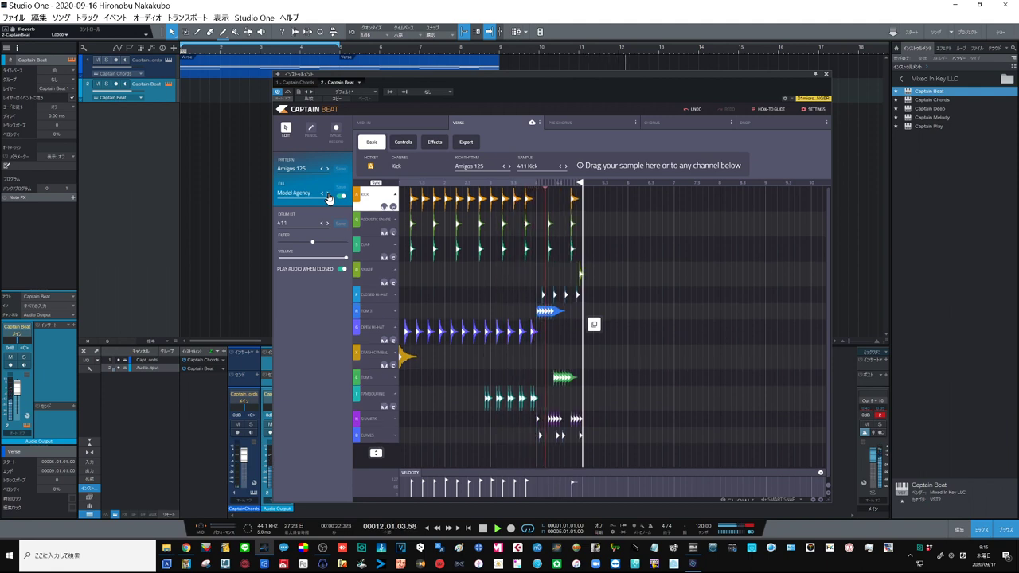
left_click(483, 526)
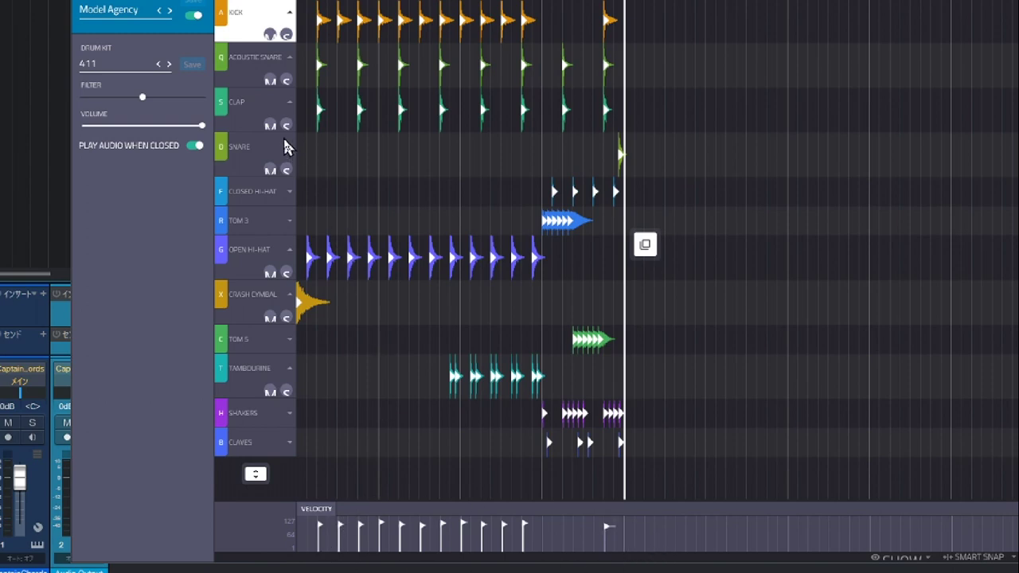
Step: Look through the Acoustic Snare, Clap, Snare and Closed Hi-Hat channels one after another
left_click(250, 80)
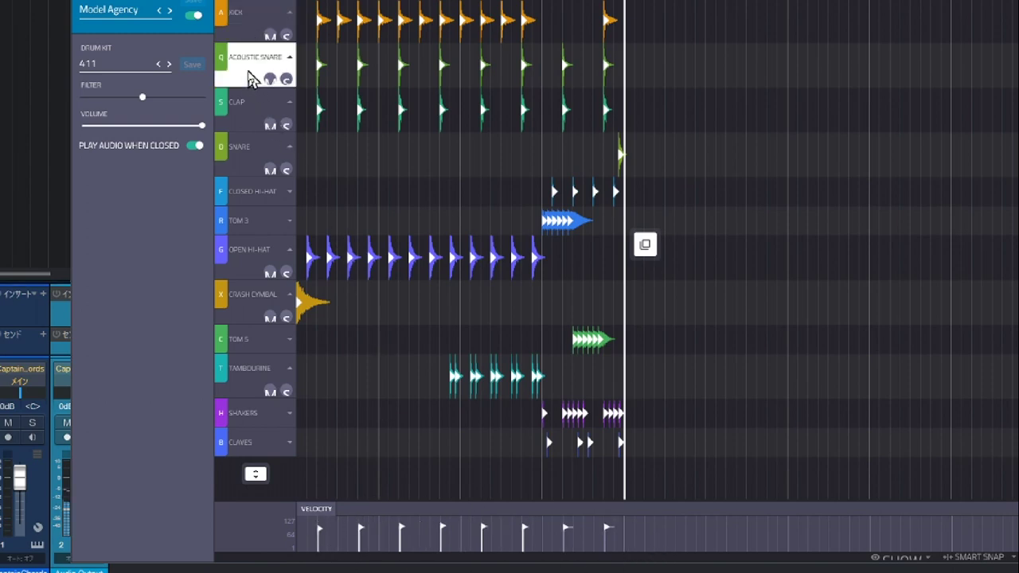
left_click(247, 122)
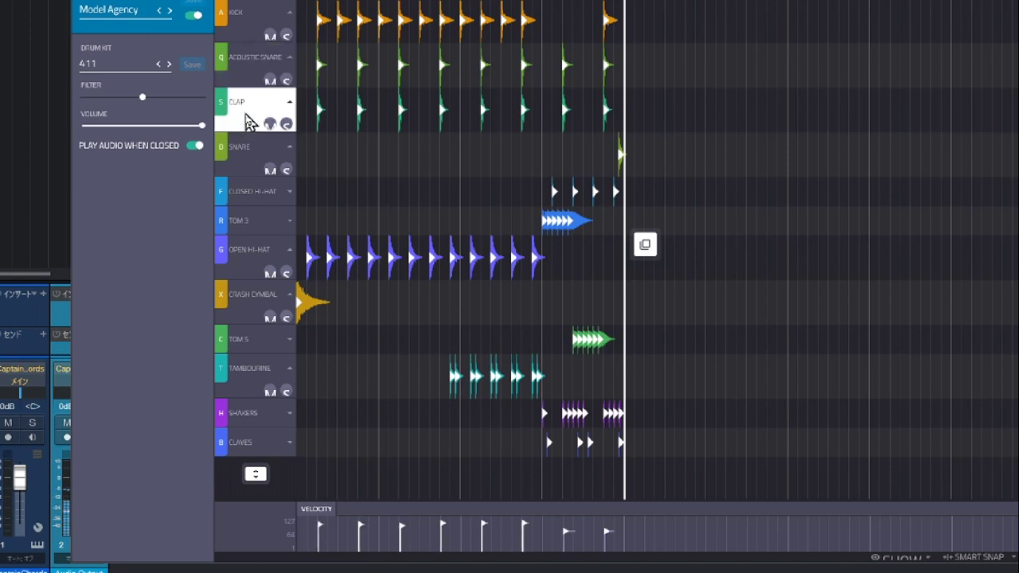
left_click(250, 174)
left_click(253, 200)
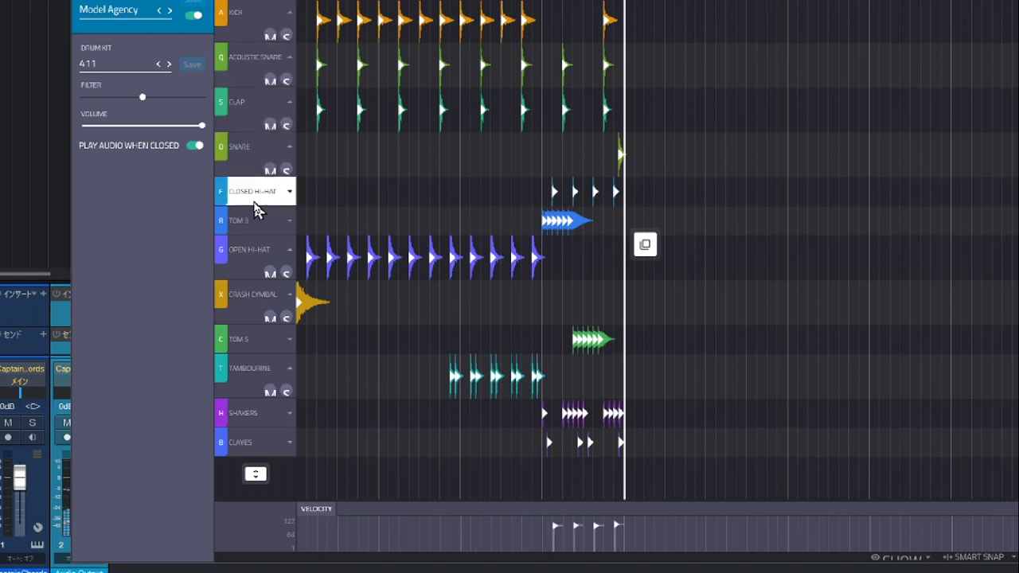
Step: Try the Anticipation 121 rhythm on the Kick channel and return it to Amigos 125
left_click(266, 22)
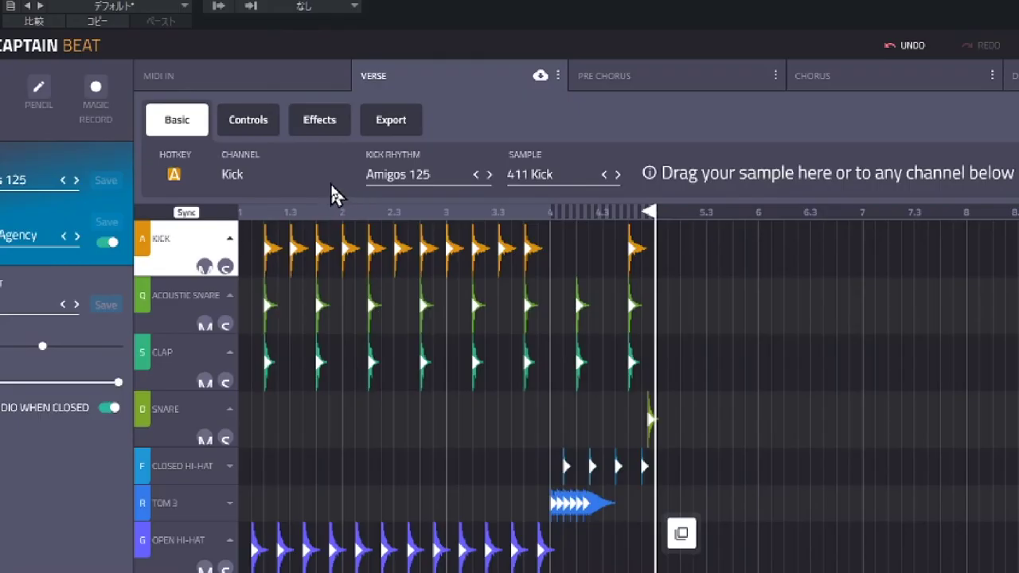
left_click(491, 175)
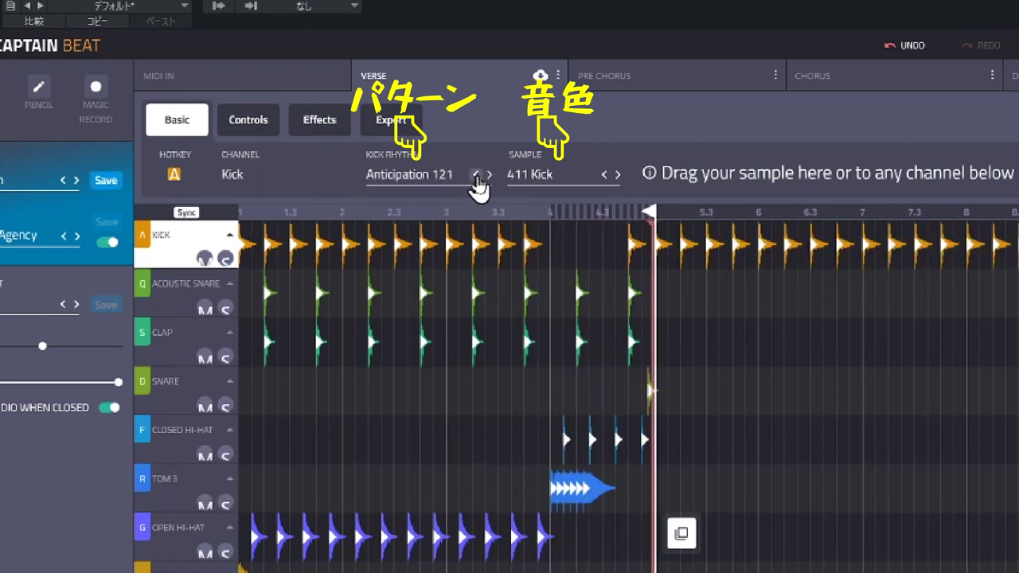
left_click(477, 175)
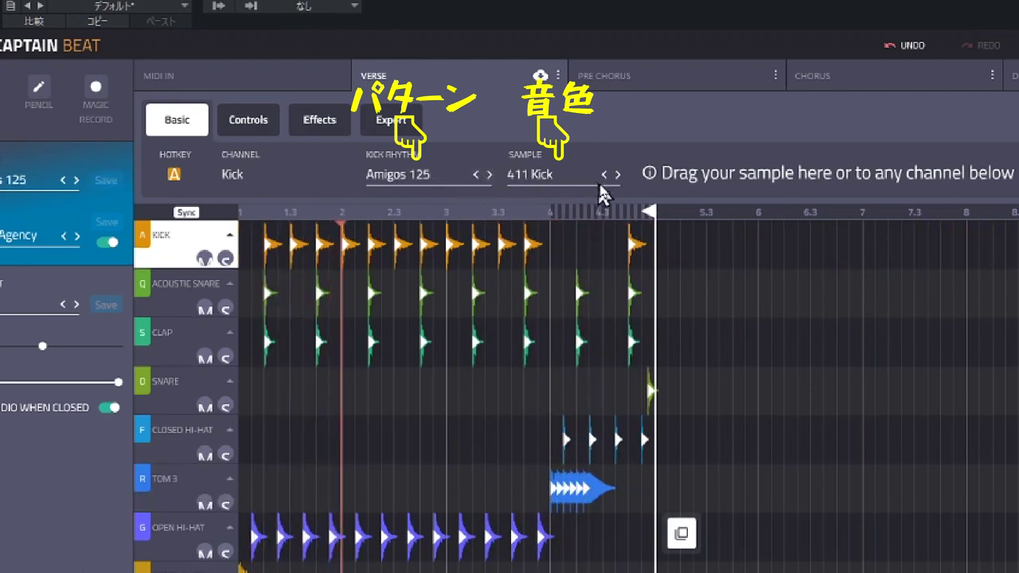
Step: Audition Kick samples including 7 Grand, 707, 70's Kit and 909, and set the sample to American Kick
left_click(617, 175)
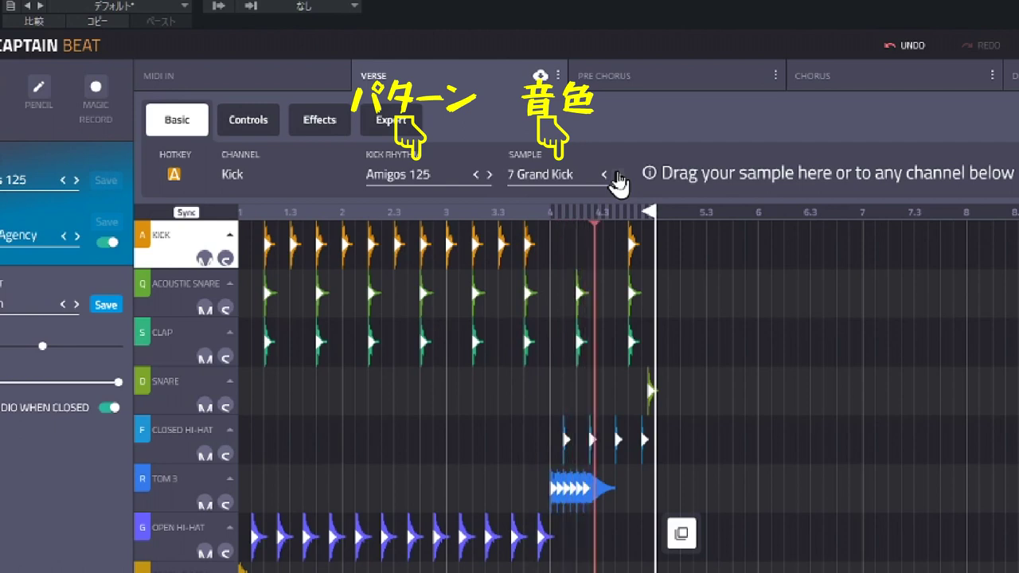
left_click(617, 175)
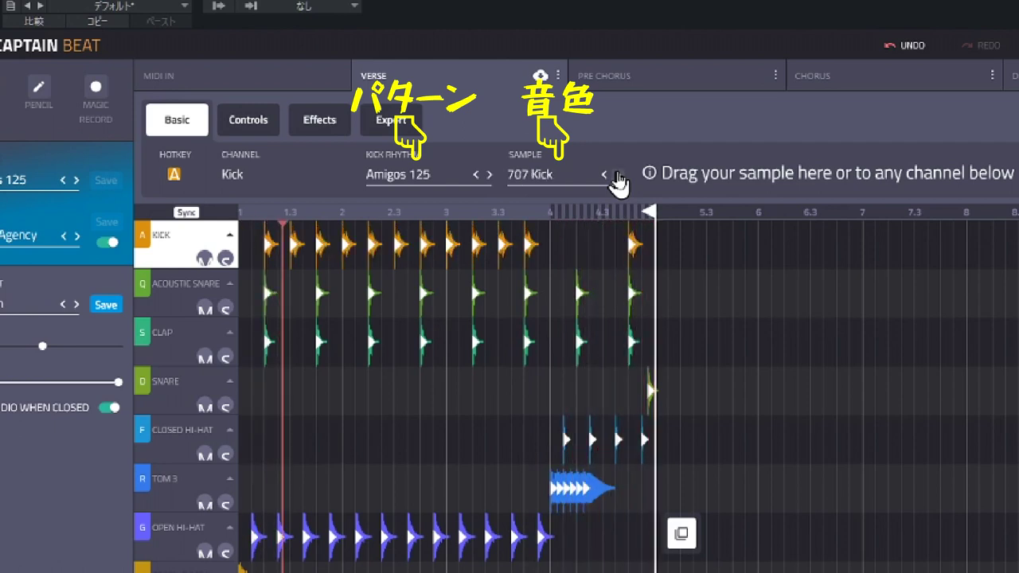
left_click(617, 175)
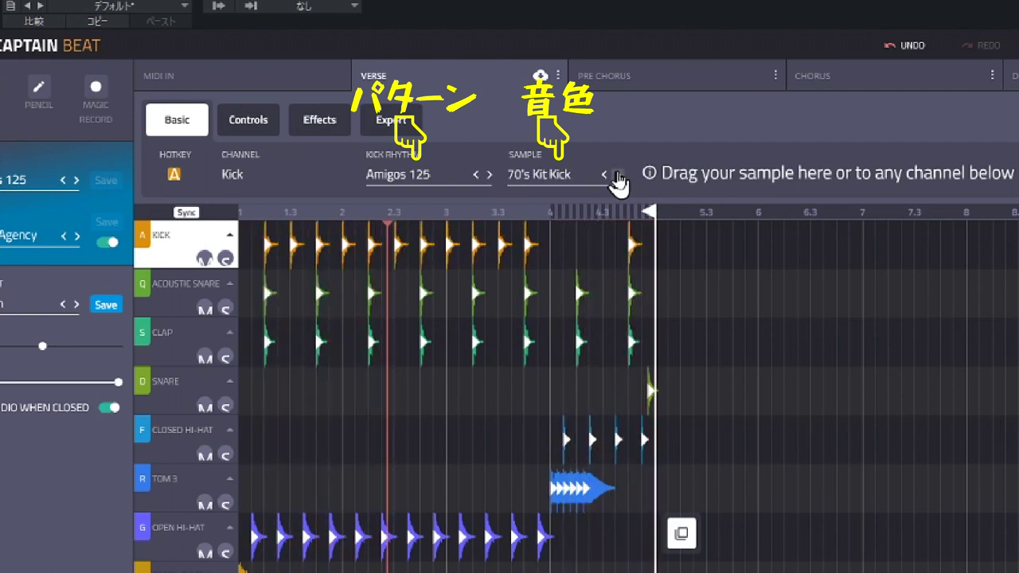
left_click(617, 175)
left_click(617, 175)
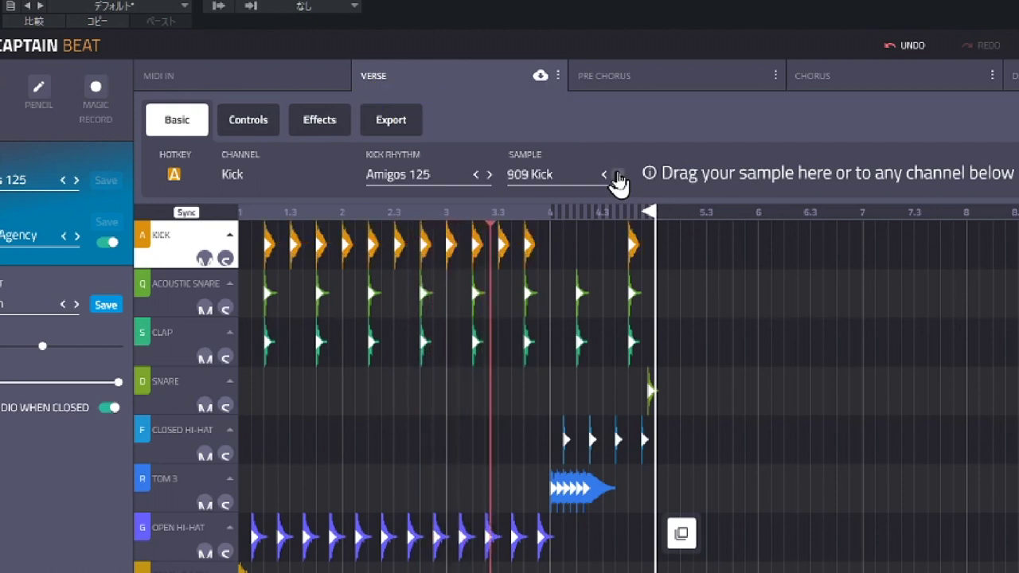
left_click(618, 175)
left_click(617, 175)
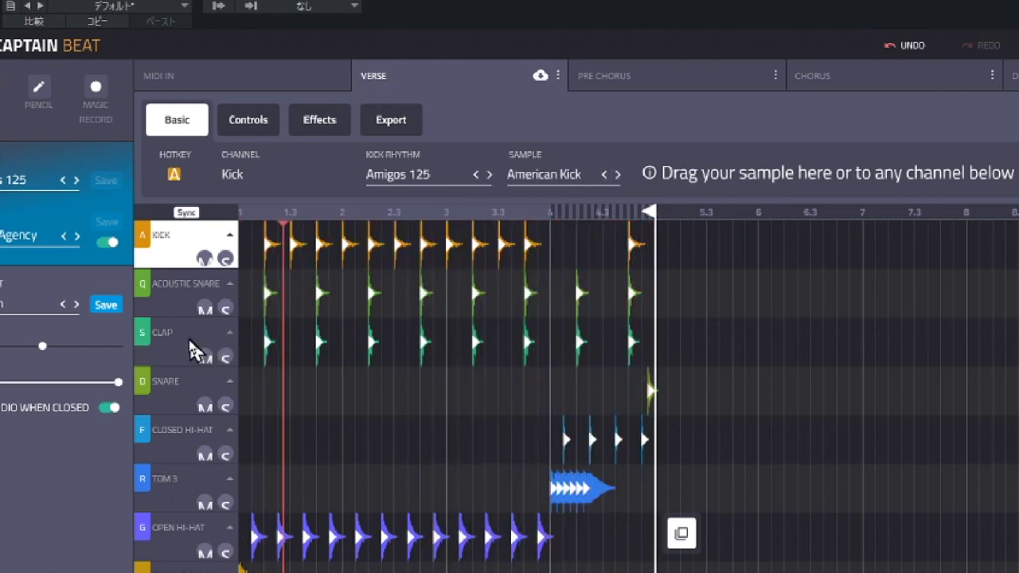
Step: Select the Acoustic Snare channel and audition its samples in sequence from 7 Grand through 909 and Dissolve to Dub Heart
left_click(177, 301)
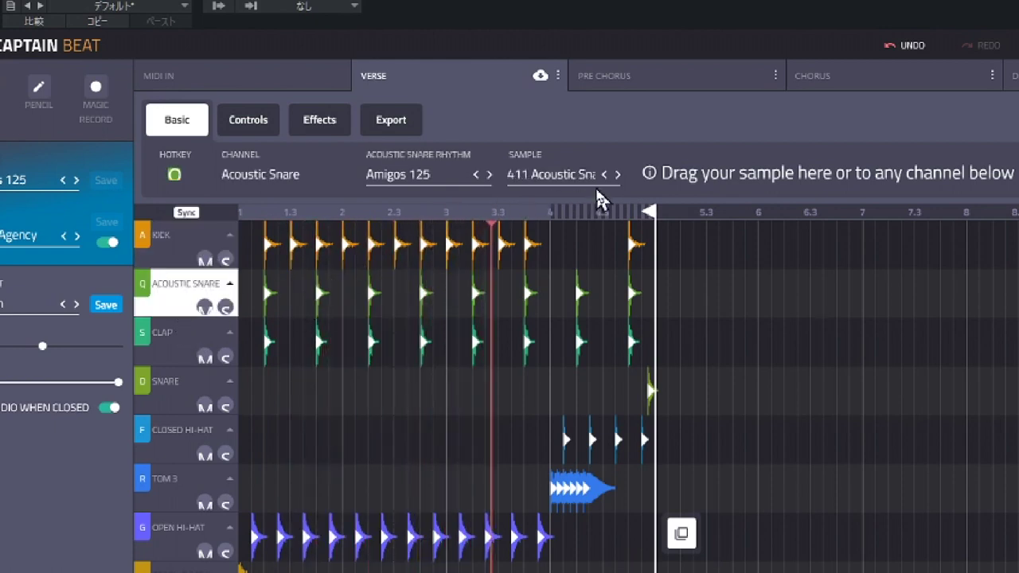
left_click(617, 177)
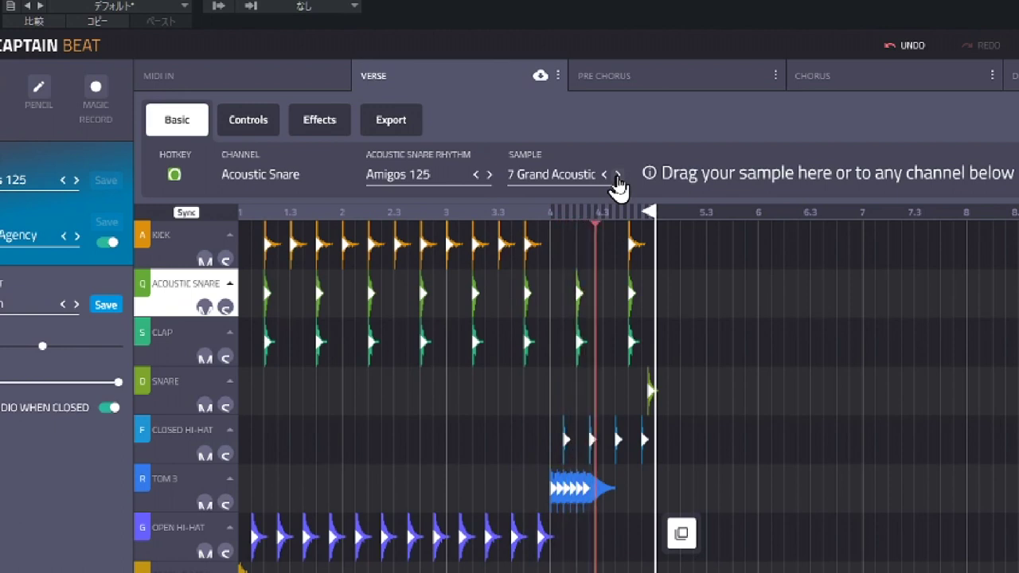
left_click(617, 176)
left_click(617, 177)
left_click(617, 177)
left_click(617, 177)
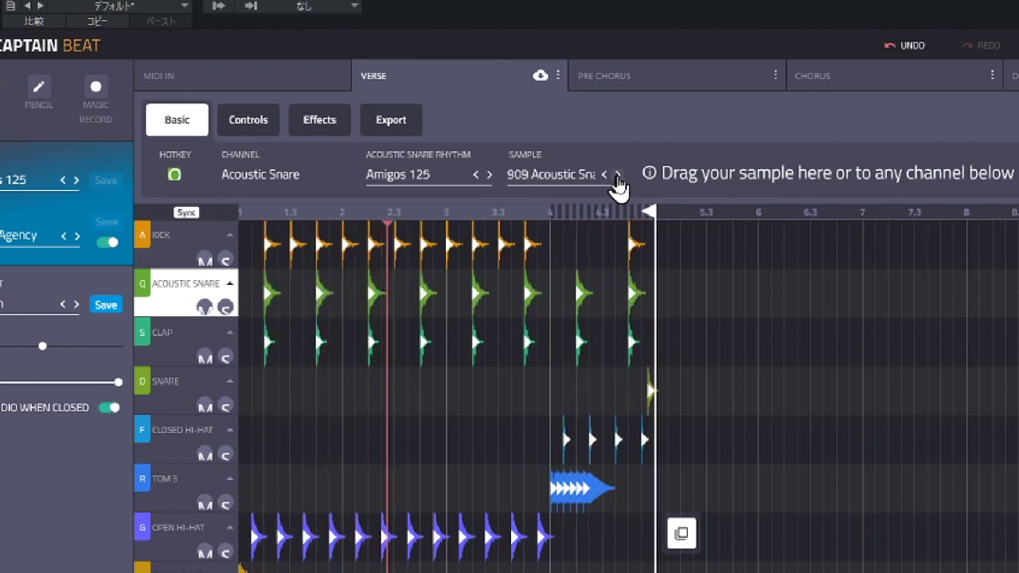
left_click(617, 177)
left_click(617, 177)
left_click(617, 177)
left_click(617, 176)
left_click(617, 177)
left_click(617, 177)
left_click(617, 177)
left_click(617, 176)
left_click(617, 177)
left_click(618, 177)
left_click(618, 177)
left_click(617, 177)
left_click(617, 177)
left_click(617, 177)
left_click(617, 176)
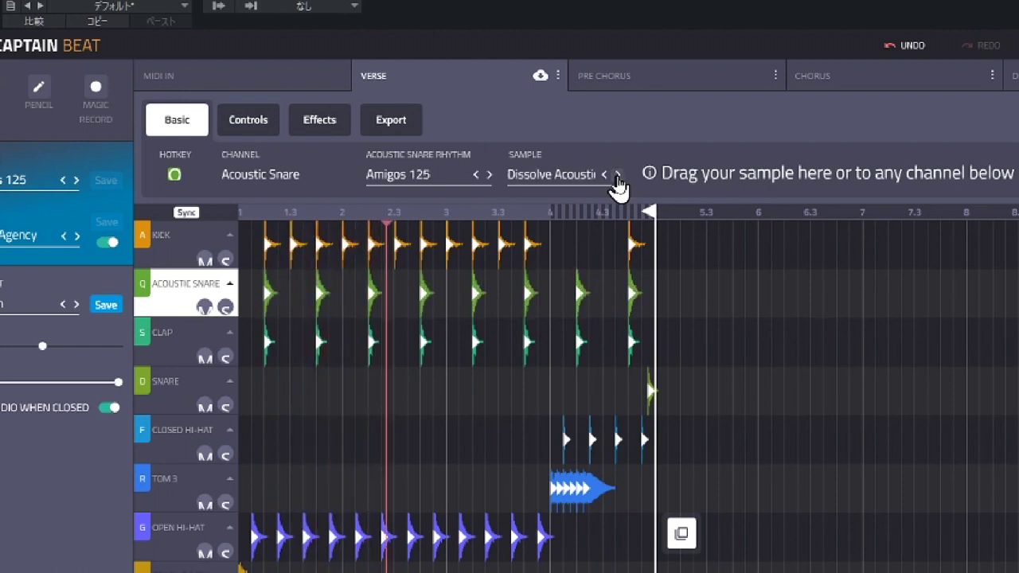
left_click(617, 177)
left_click(617, 177)
left_click(617, 177)
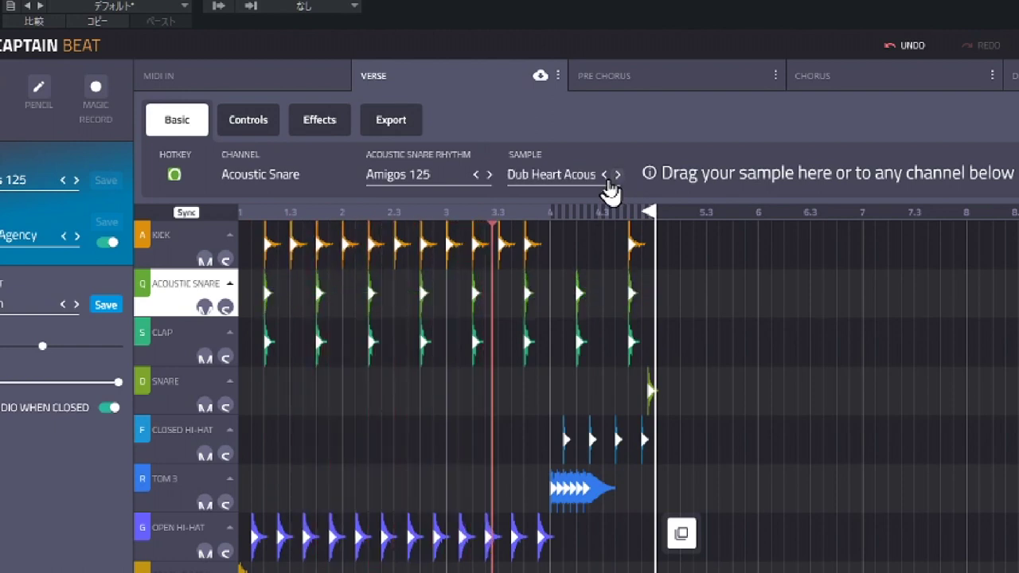
Step: Browse the Acoustic Snare sample list, audition Tech Drum, Beverly and other samples, and choose Disco Acoustic Snare
left_click(590, 182)
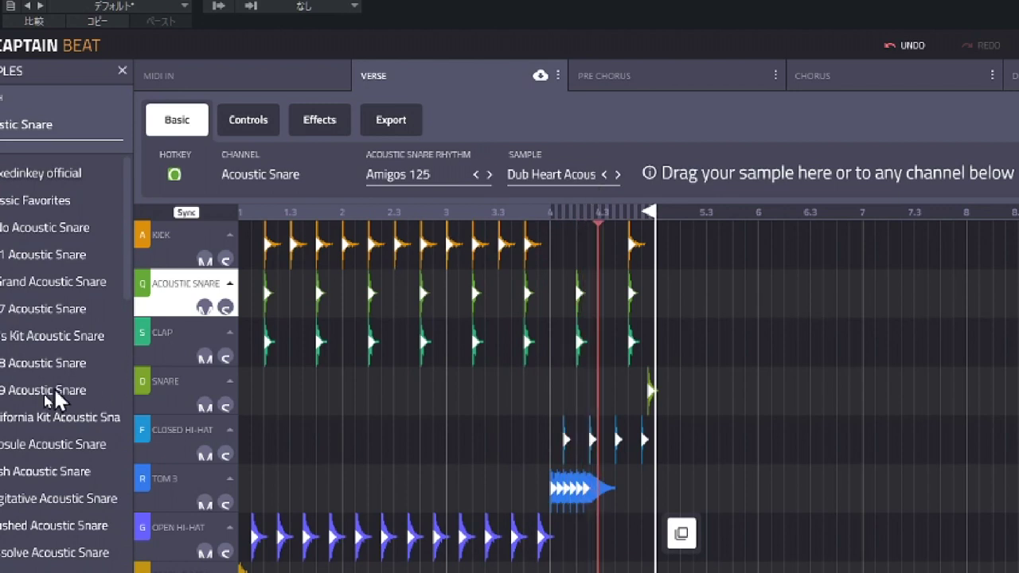
left_click(14, 423)
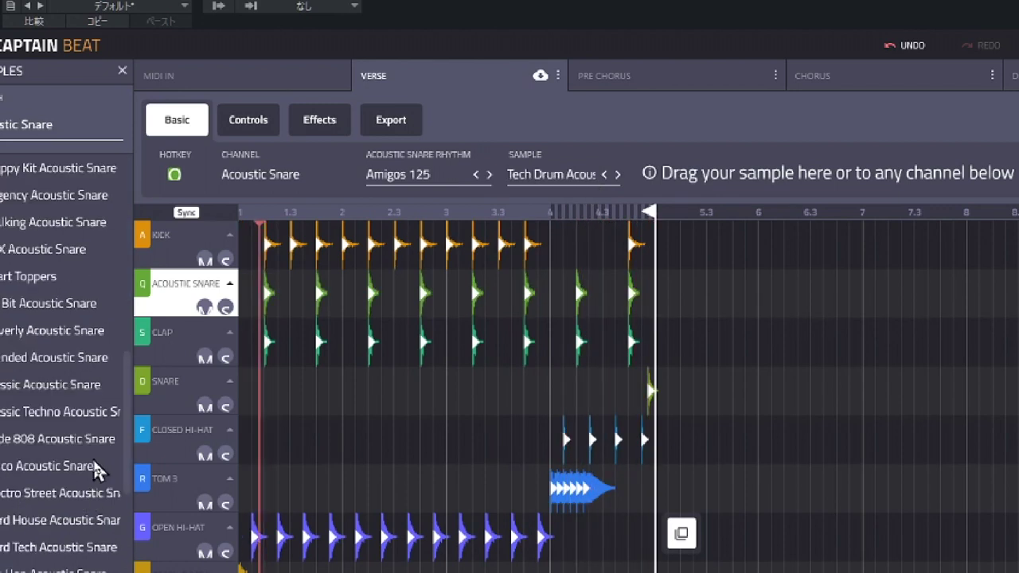
left_click(87, 468)
left_click(65, 331)
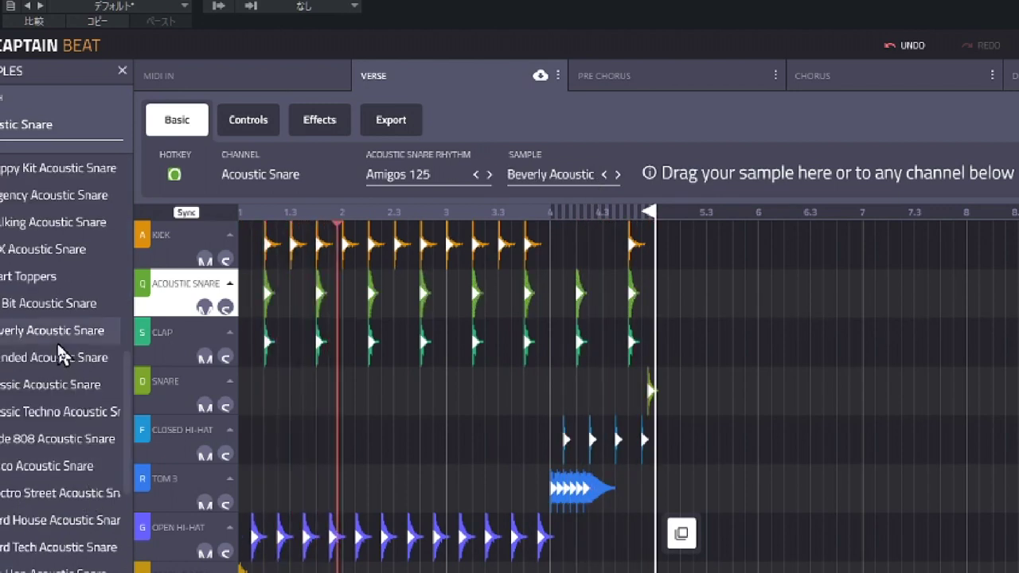
left_click(44, 382)
left_click(36, 463)
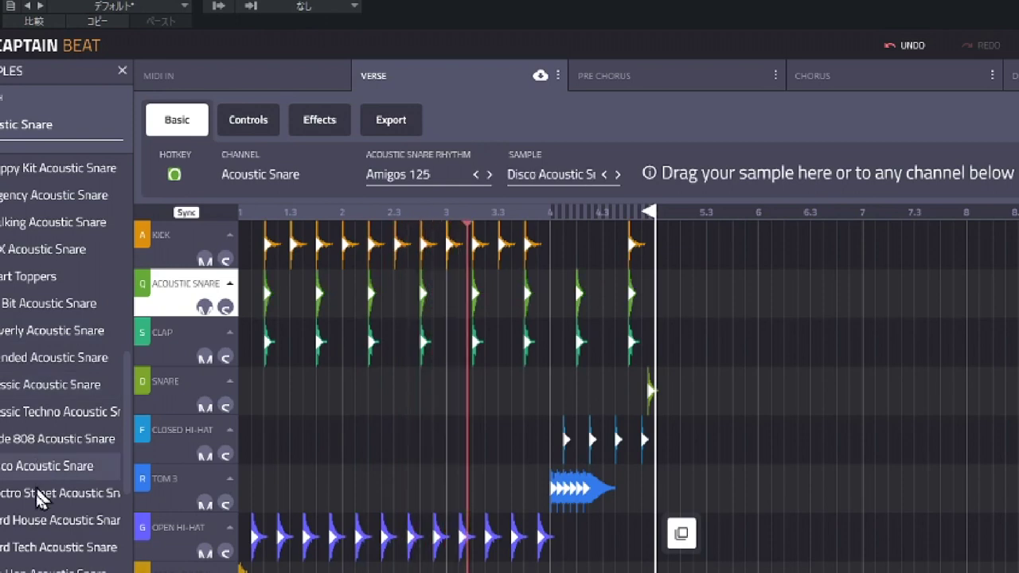
left_click(39, 549)
left_click(39, 570)
left_click(39, 548)
left_click(32, 465)
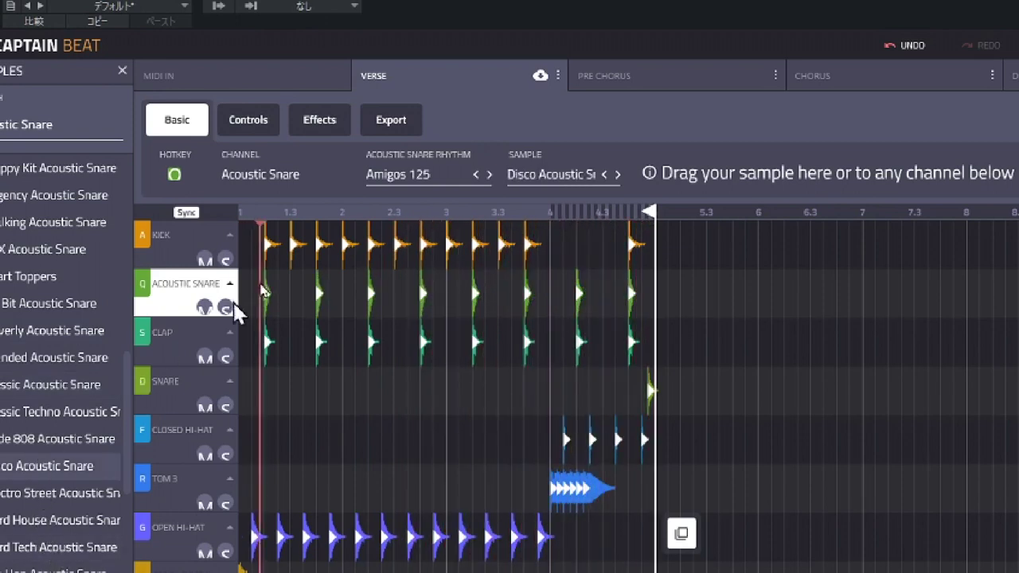
Step: Try Acoustic Snare rhythms including By The Bay 90 and Don't Hesitate 116, and set the rhythm to Drumline 98
left_click(492, 175)
left_click(492, 174)
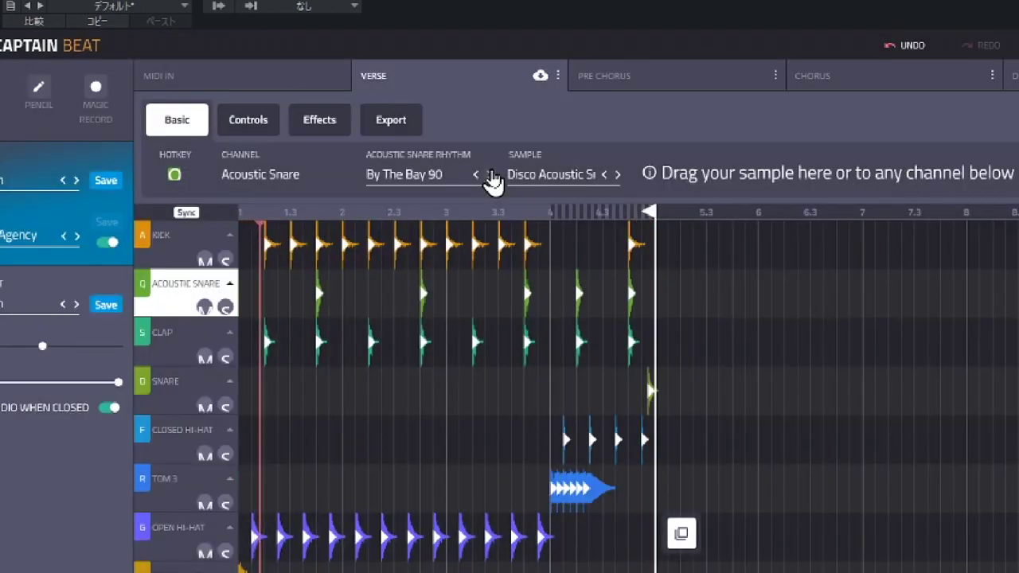
left_click(492, 174)
left_click(491, 174)
left_click(491, 175)
left_click(491, 174)
left_click(491, 174)
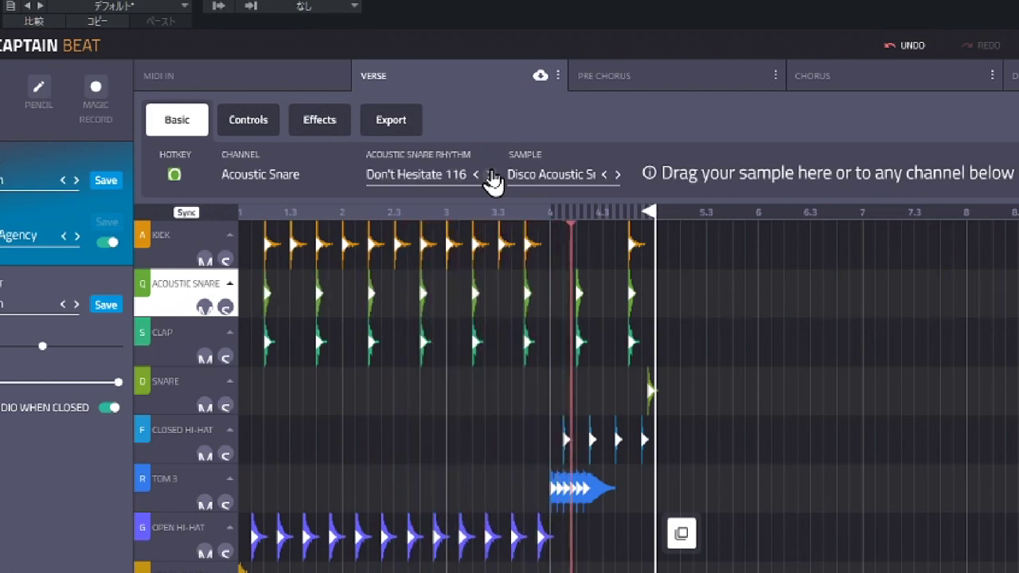
left_click(491, 174)
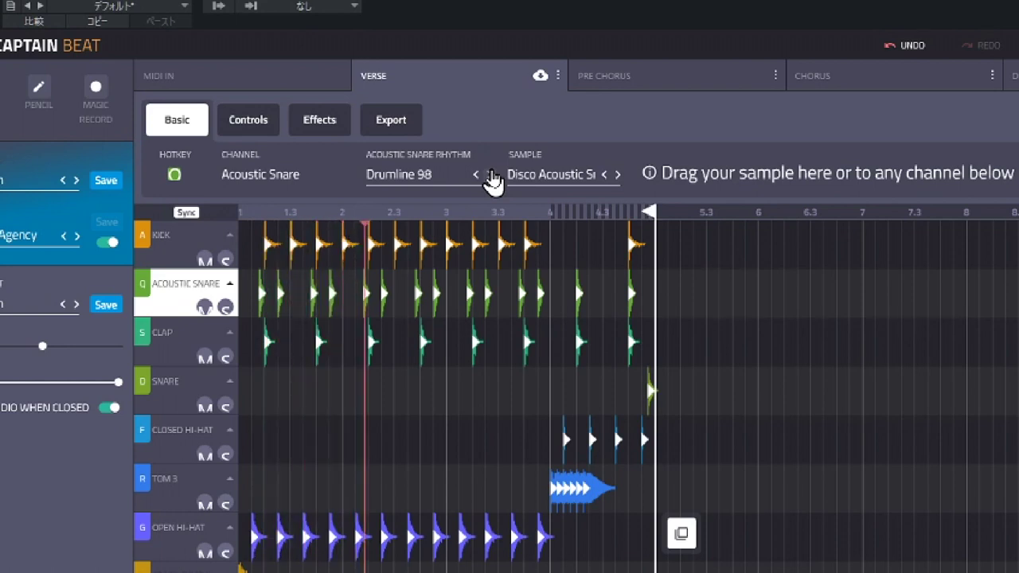
Step: Mute the Clap channel and replace the mute with solo so that only the claps play
left_click(173, 350)
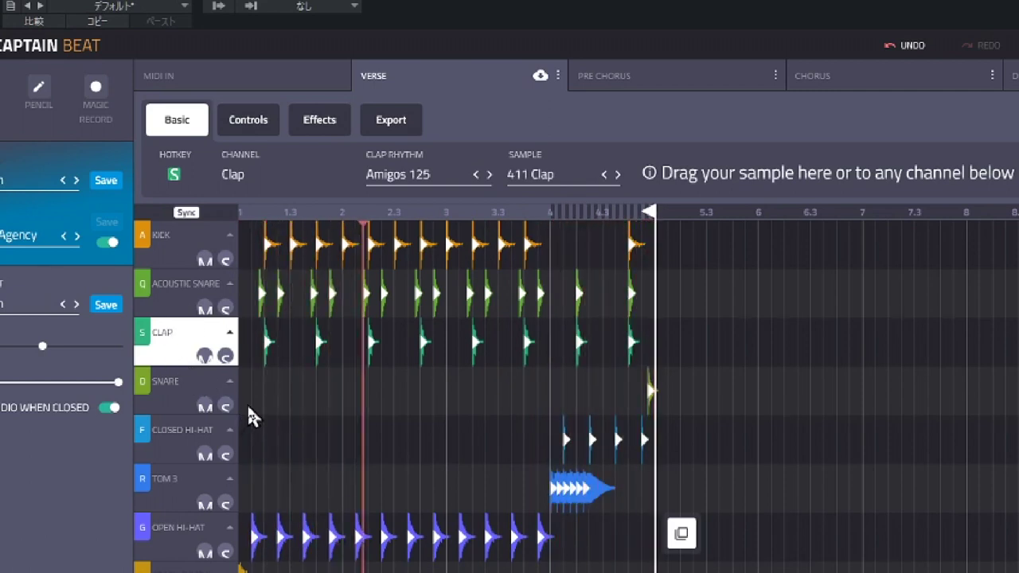
left_click(205, 357)
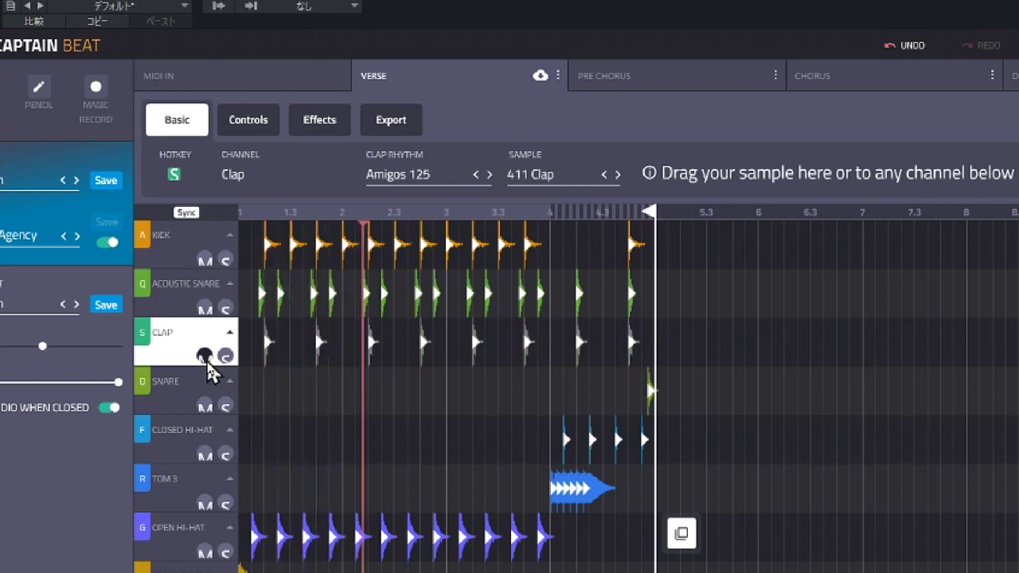
left_click(226, 358)
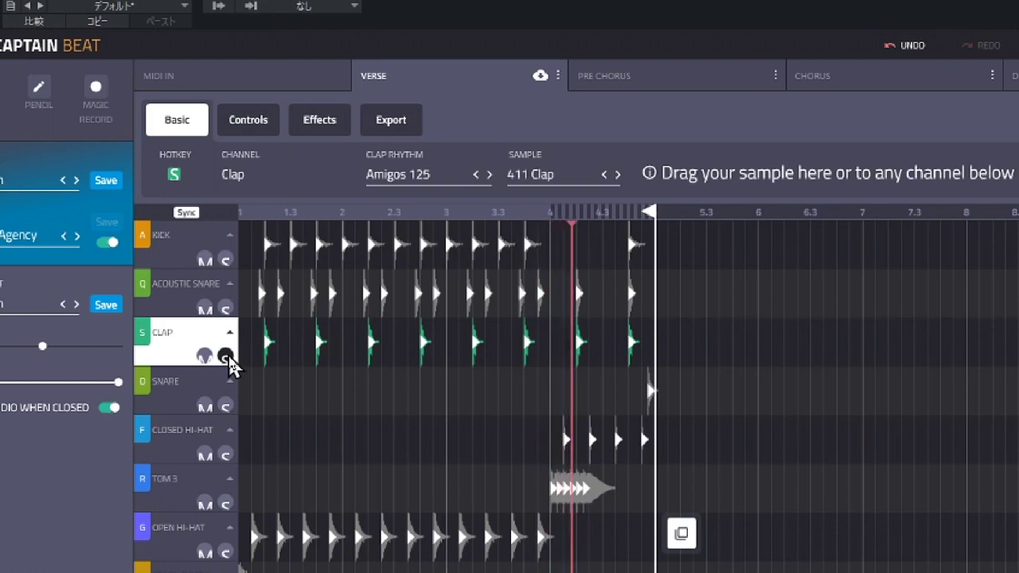
Step: Turn off the Clap solo and add the unused Tom 1 channel to the Verse pattern
left_click(226, 357)
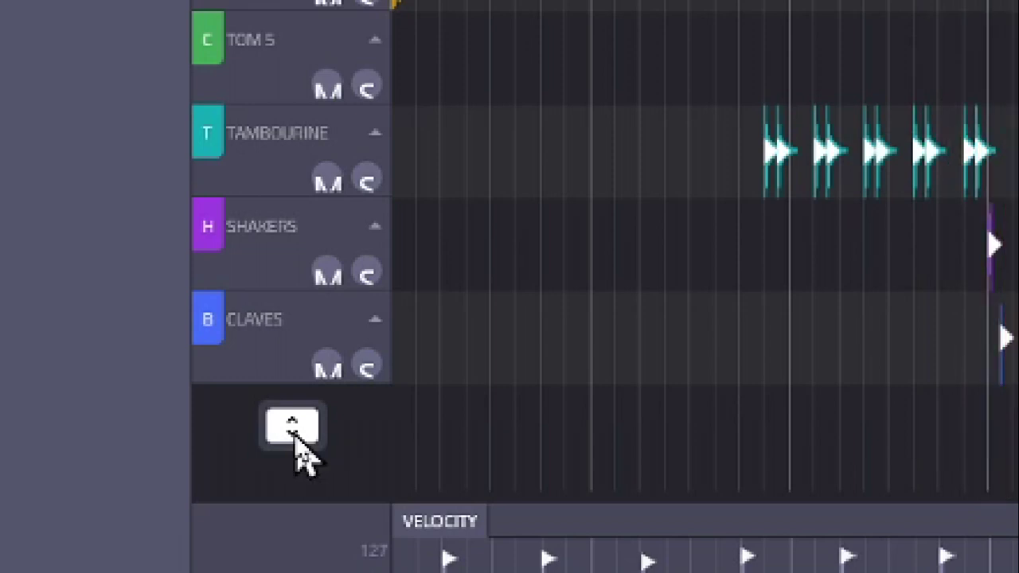
left_click(301, 434)
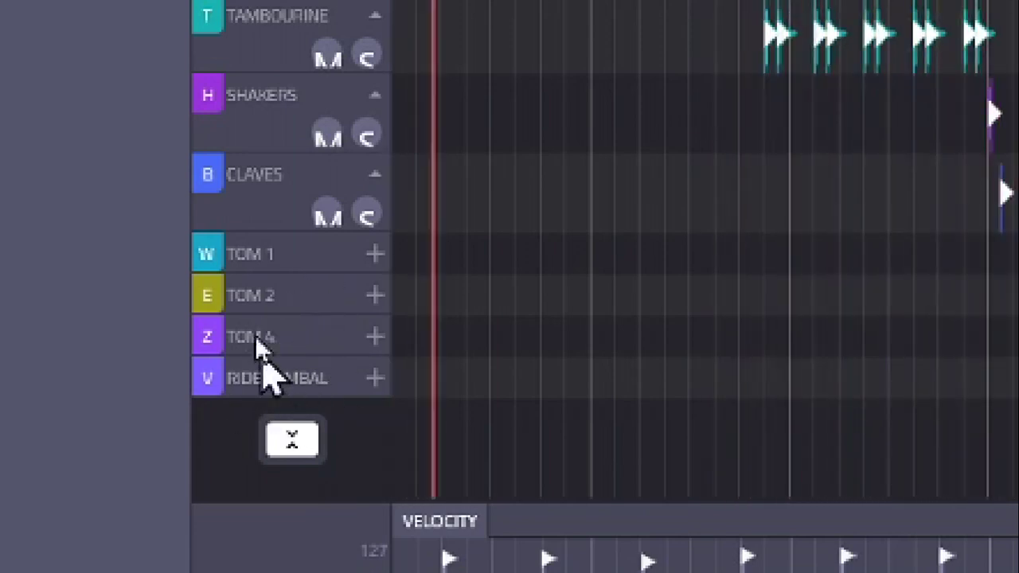
left_click(375, 255)
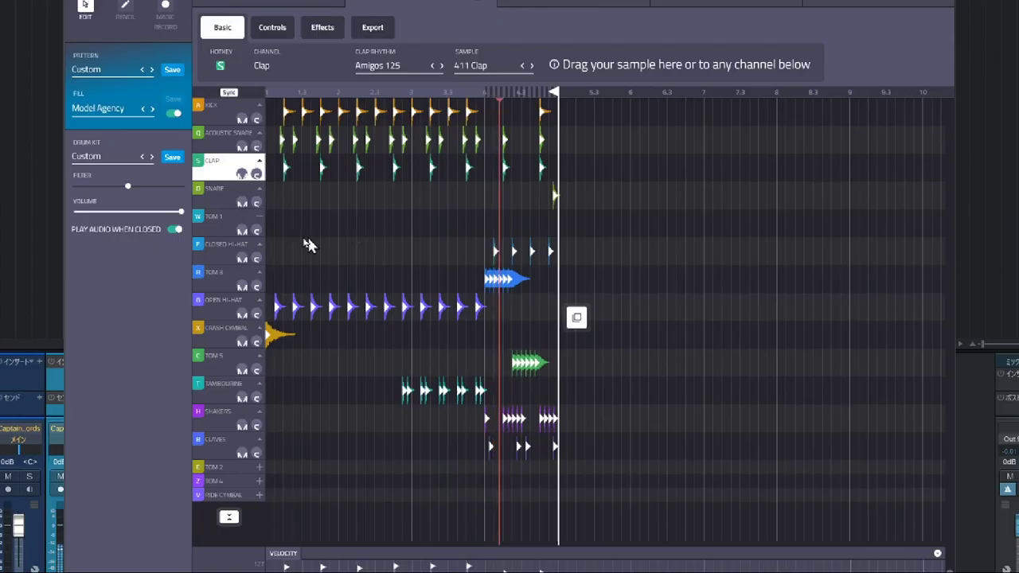
Step: Select the Tom 1 channel and try its rhythms in sequence from Need A Ride 85 through Sting 99 to Yellow Sauce 94
left_click(225, 230)
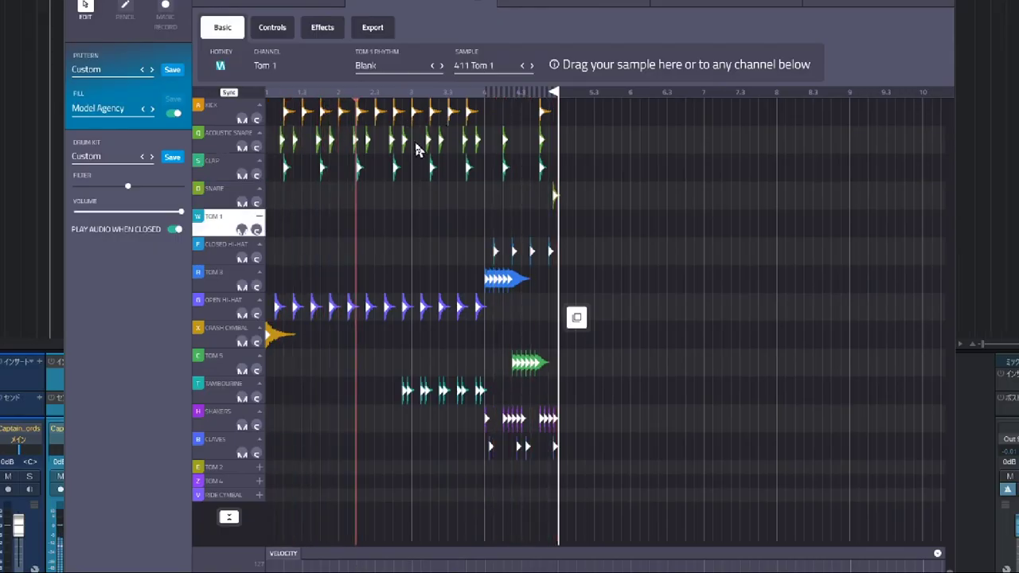
left_click(443, 67)
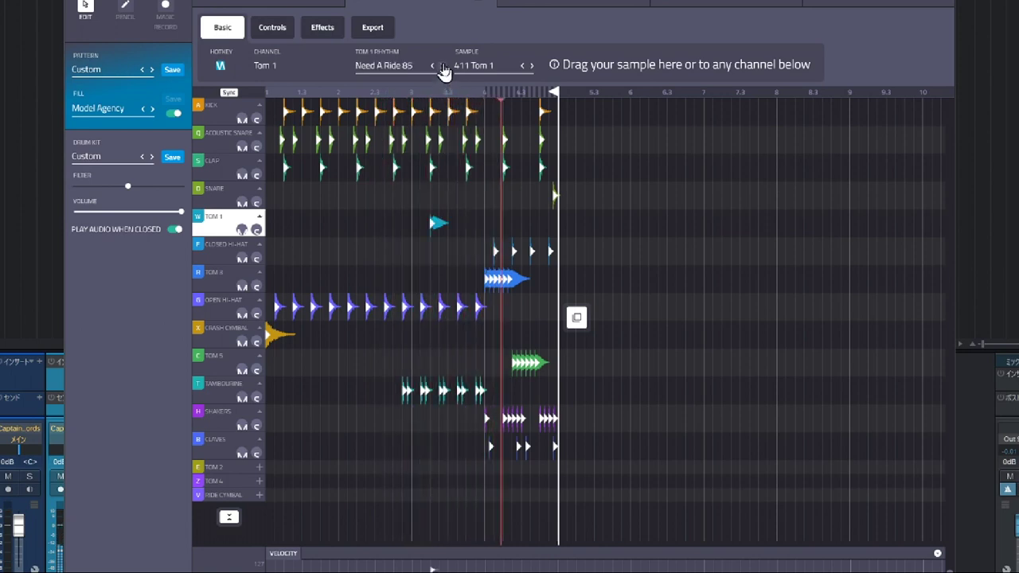
left_click(444, 67)
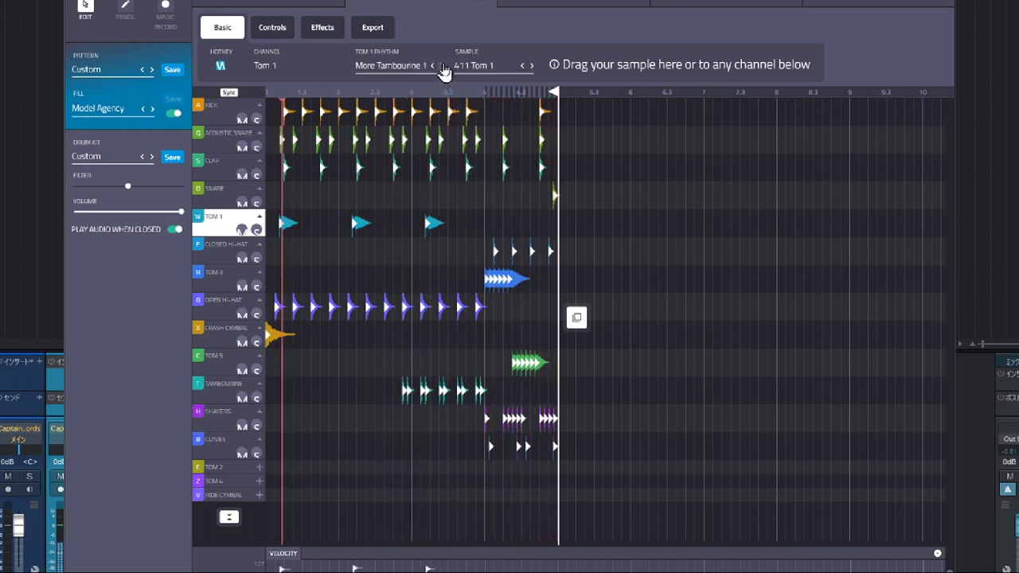
left_click(444, 66)
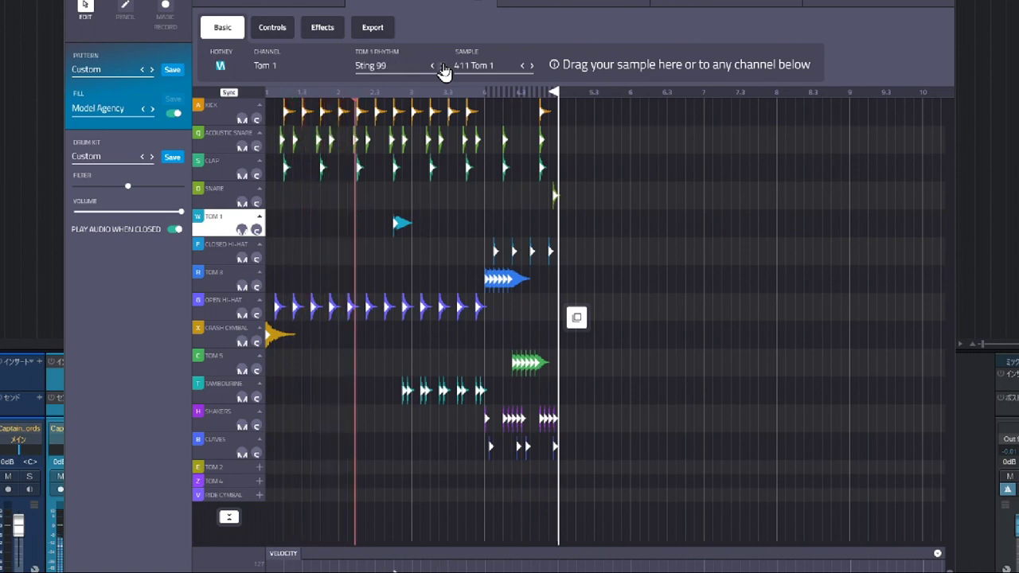
left_click(443, 67)
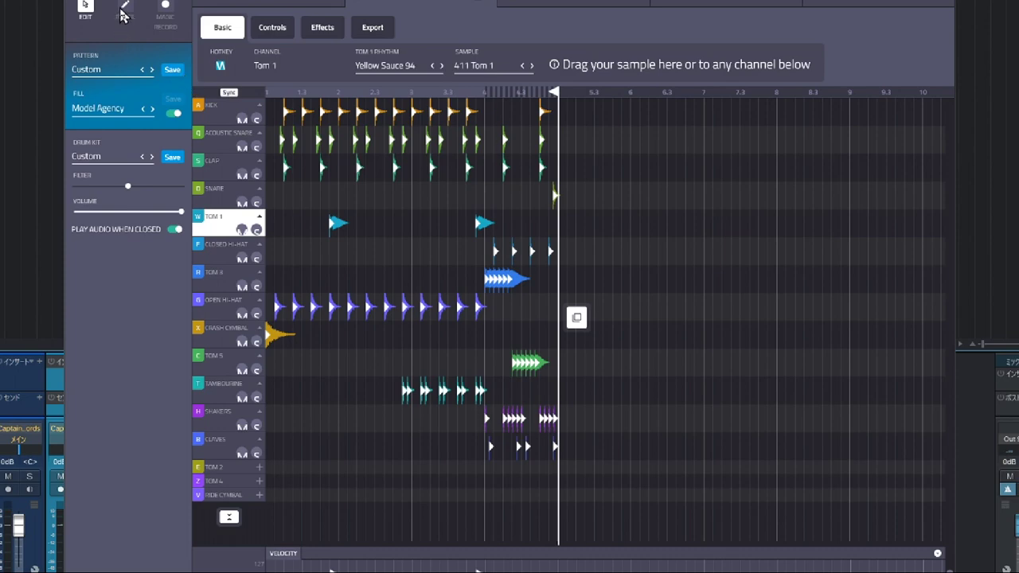
Step: Draw a run of four Tom 1 hits within bar 4 with the Pencil and select them
left_click(123, 9)
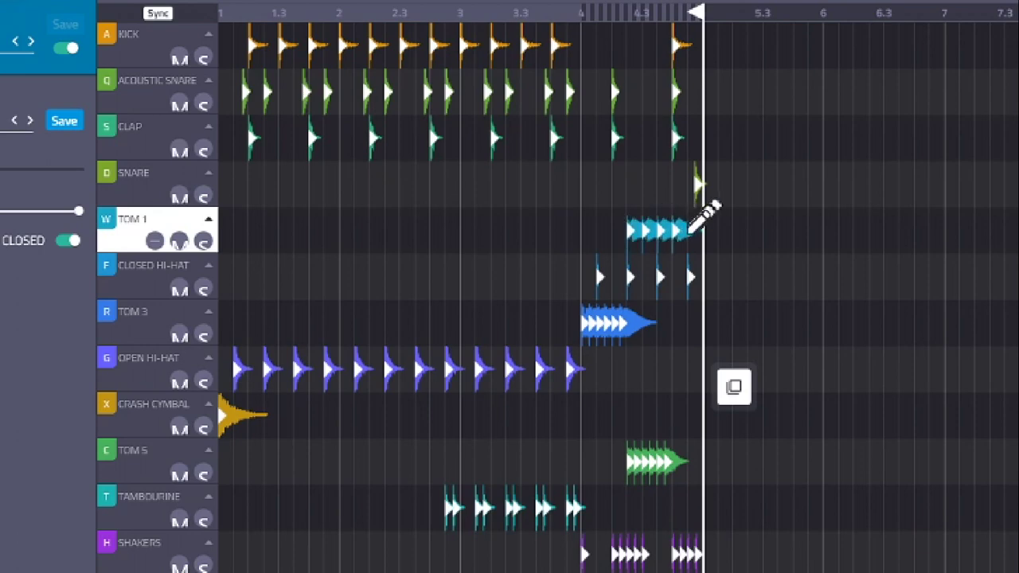
left_click_drag(690, 232, 629, 273)
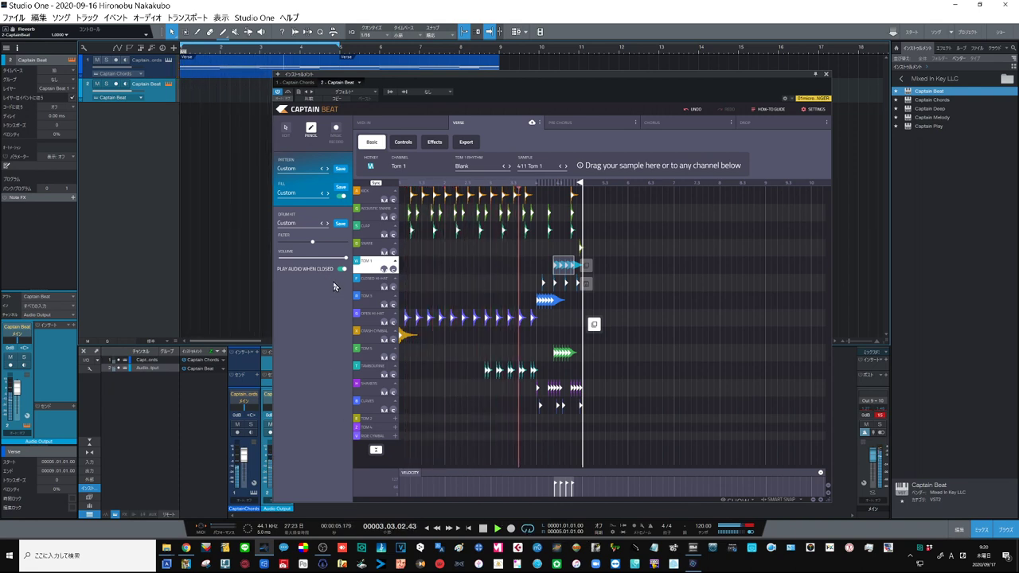
Step: Browse the After Hours drum kits and audition Decipher, French Trap, Records, Scrub and Wynwood
left_click(302, 226)
left_click(276, 167)
left_click(283, 178)
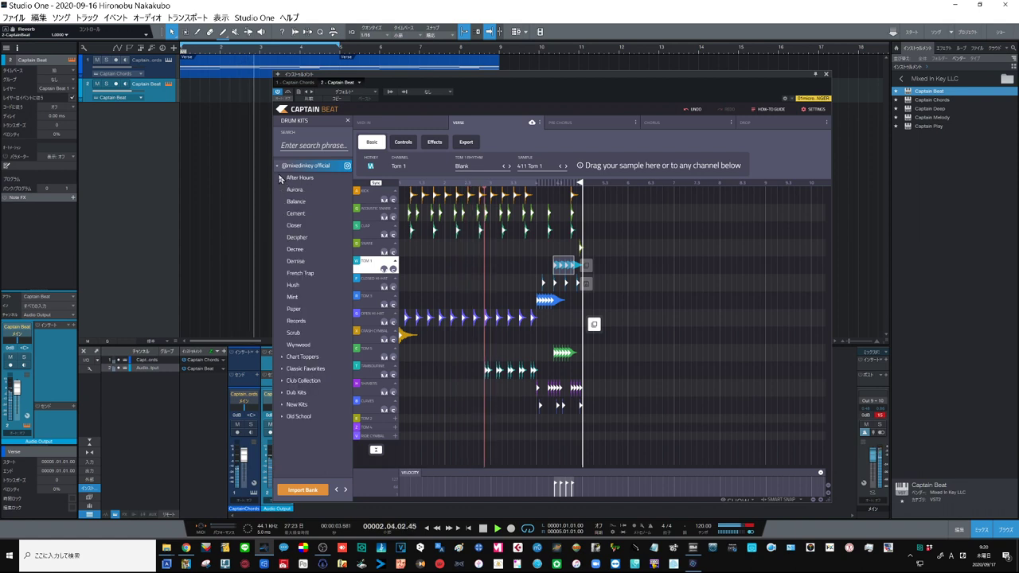
left_click(298, 238)
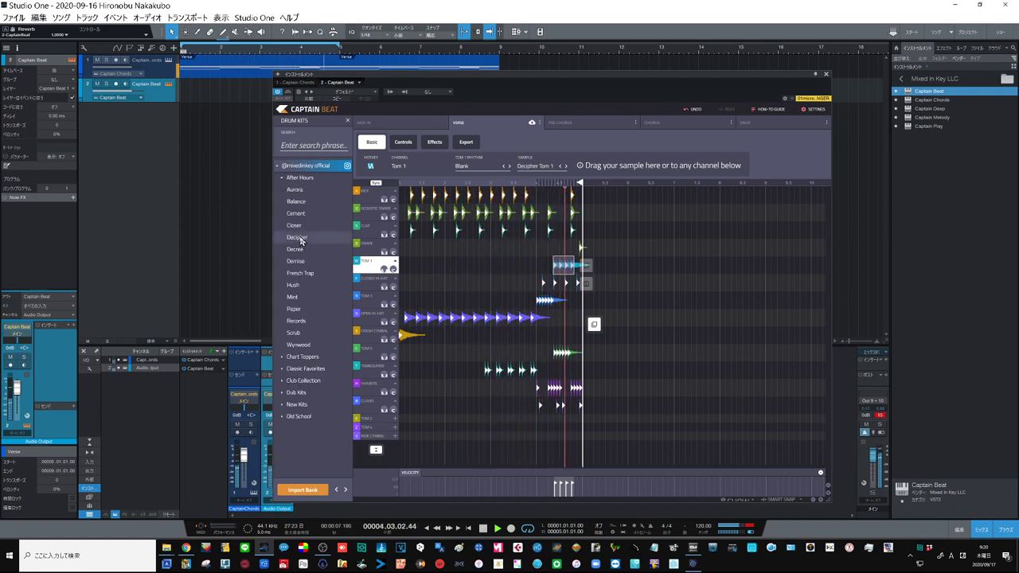
left_click(301, 275)
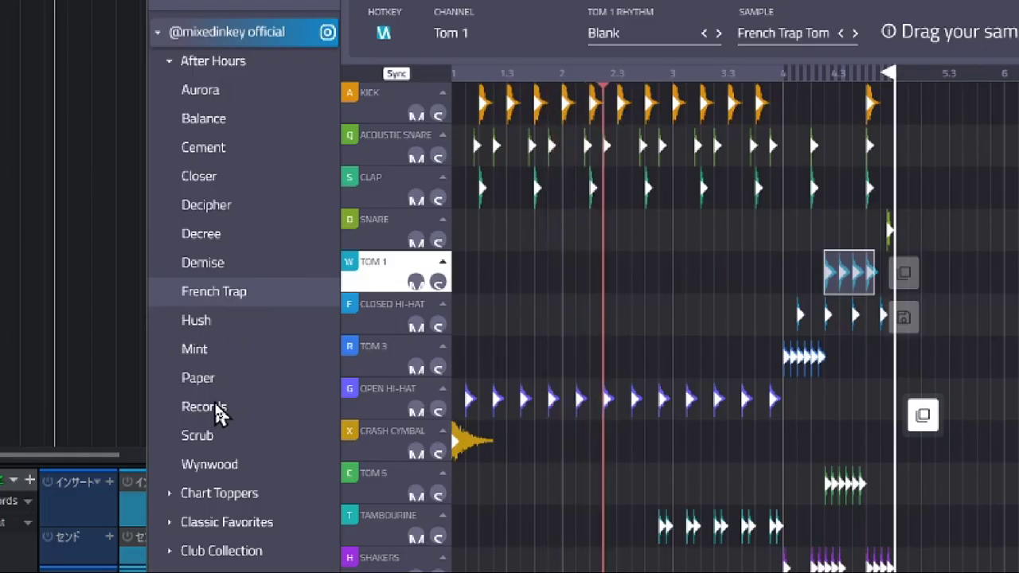
left_click(302, 322)
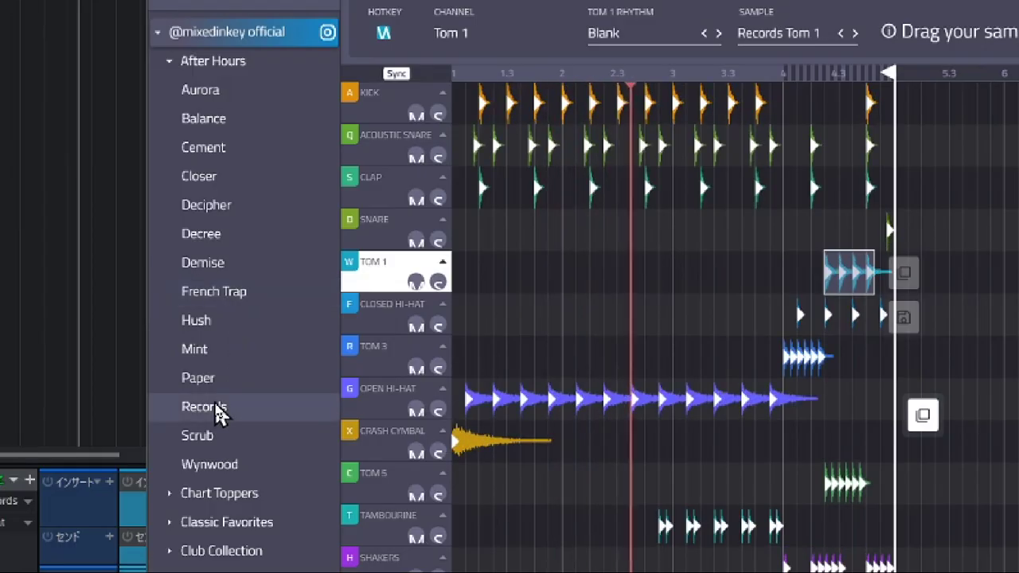
left_click(223, 436)
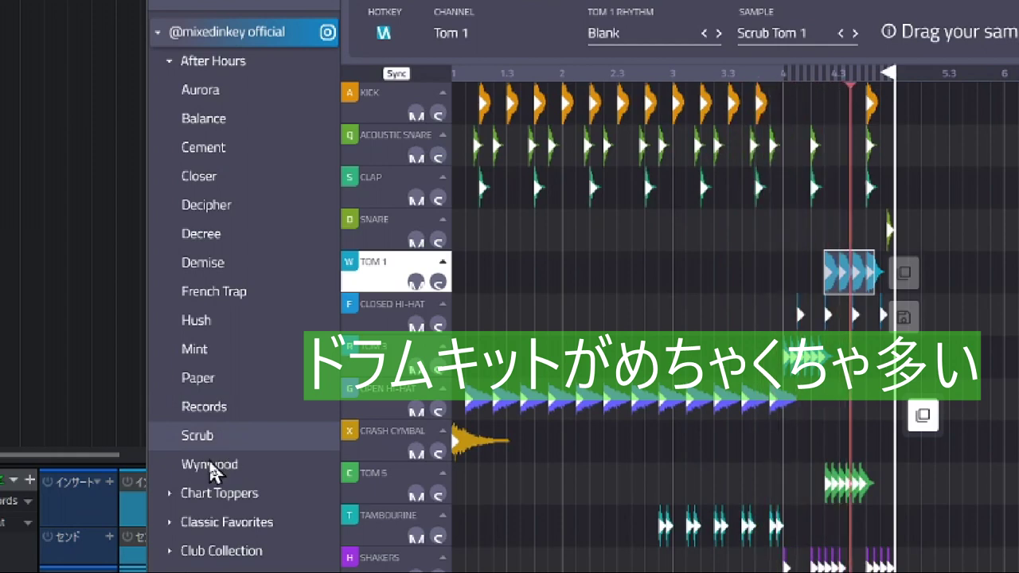
left_click(209, 461)
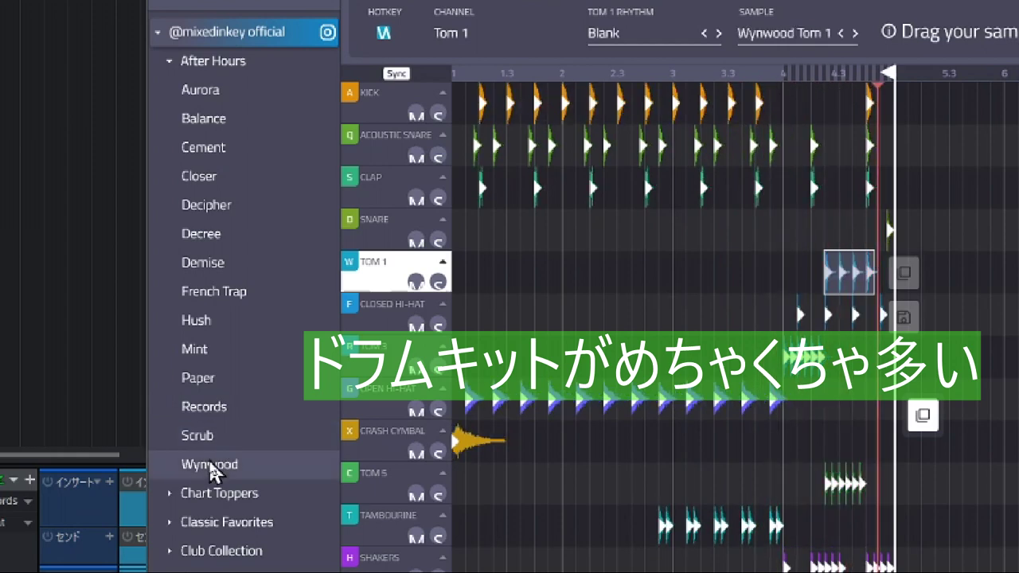
Step: Audition Chart Toppers kits including Beverly and Classic Techno, choose the Hard House drum kit and stop playback
left_click(169, 493)
left_click(202, 553)
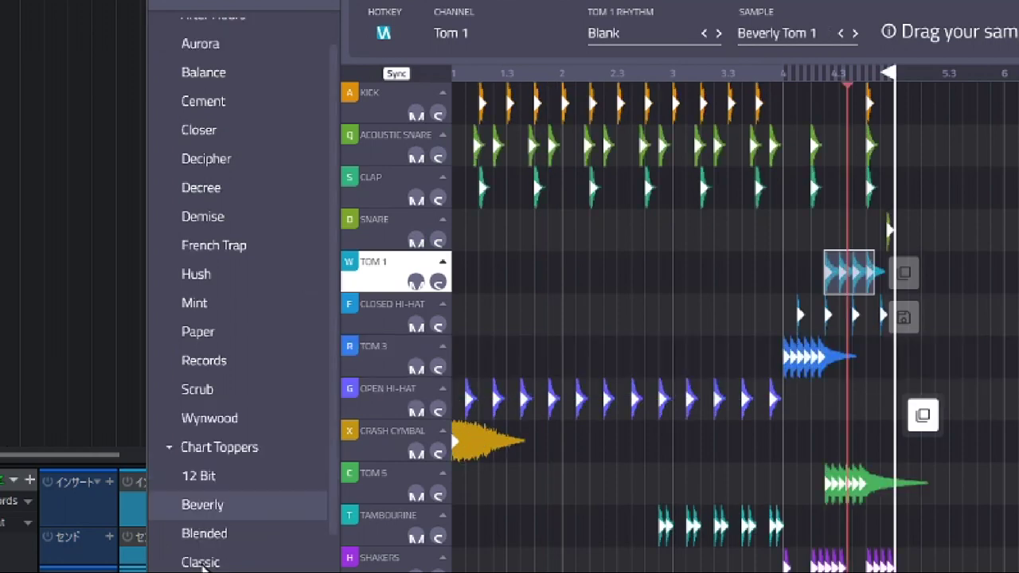
left_click(204, 572)
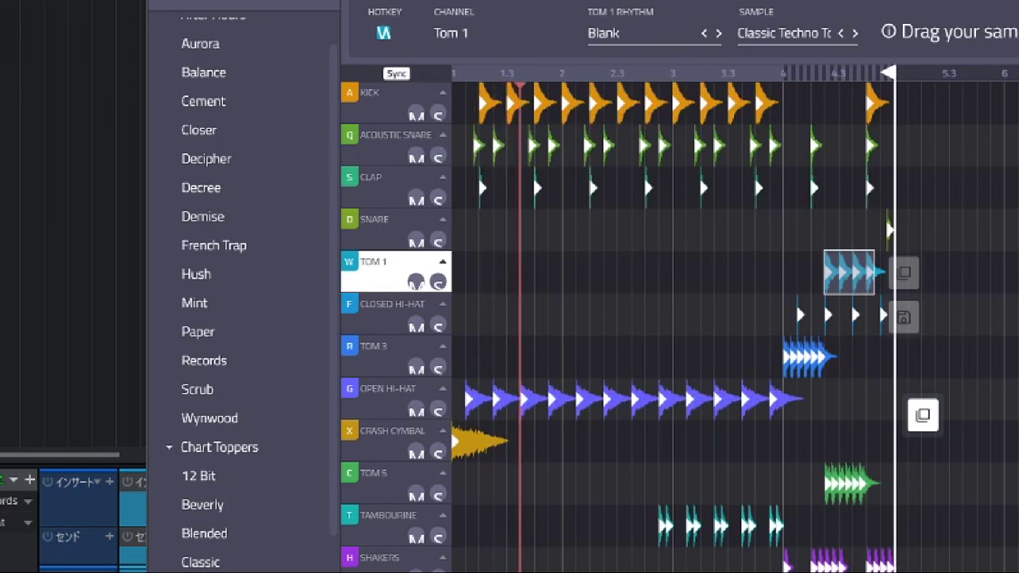
scroll(204, 572, "down", 3)
left_click(217, 568)
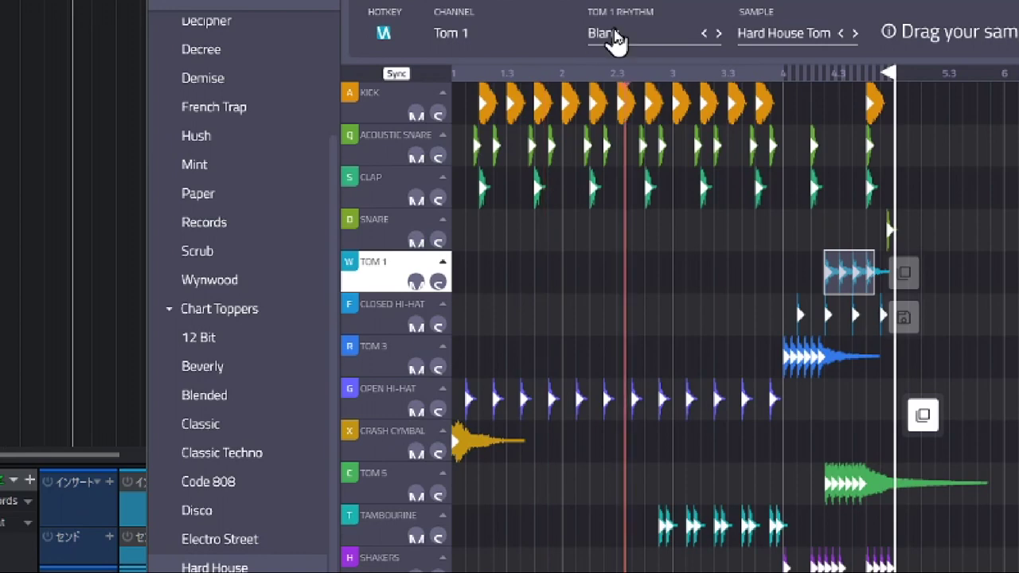
key("space")
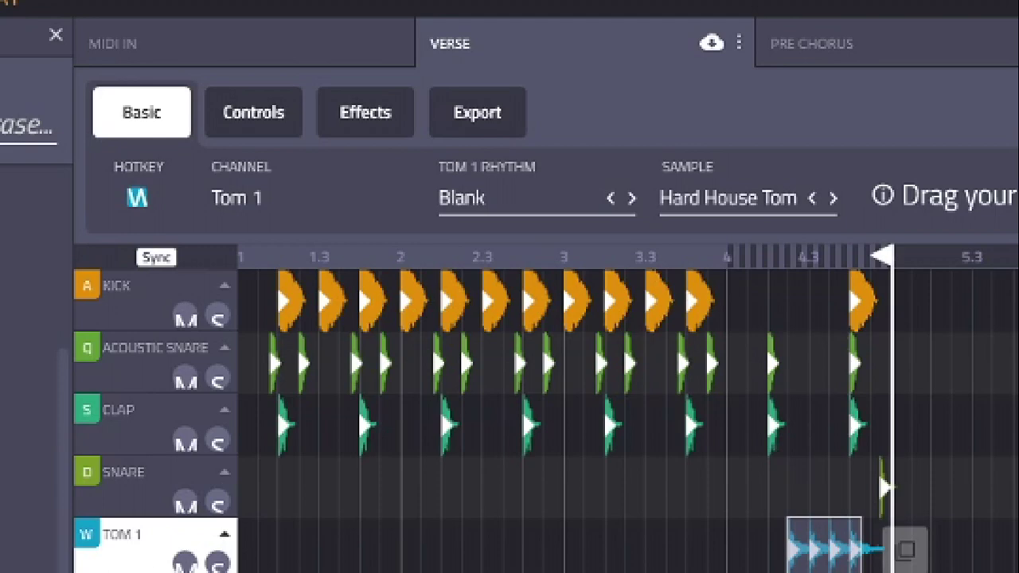
Step: Export the Tom 1 channel's audio to a new track and its MIDI to the Captain Beat track, both starting at bar 1
left_click(366, 118)
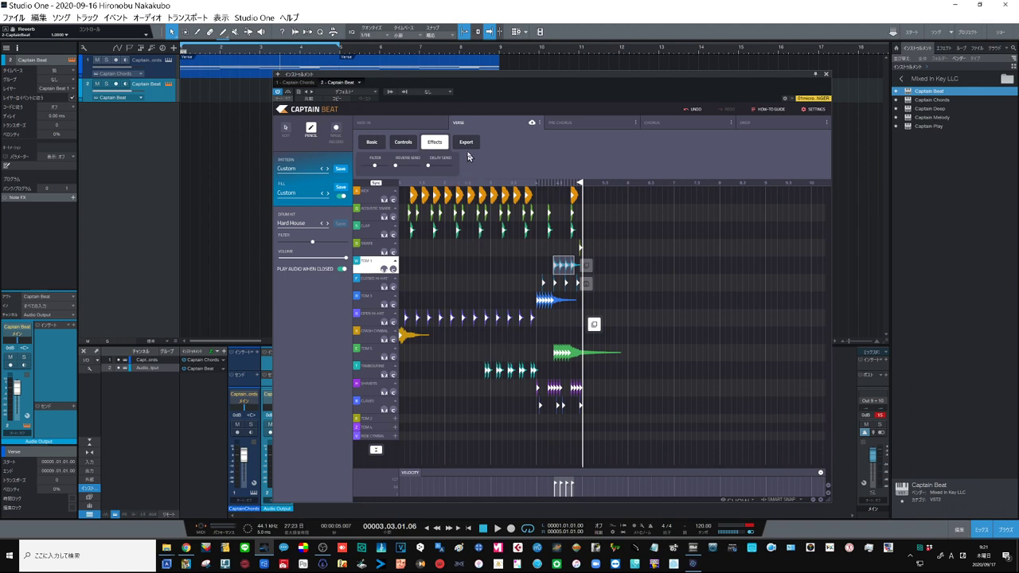
left_click(467, 142)
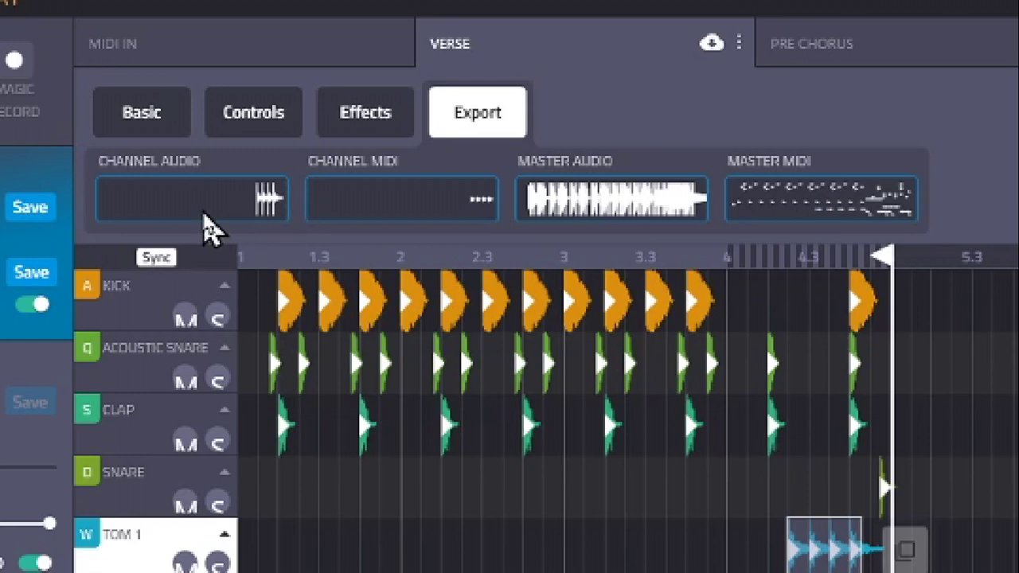
left_click_drag(247, 215, 76, 295)
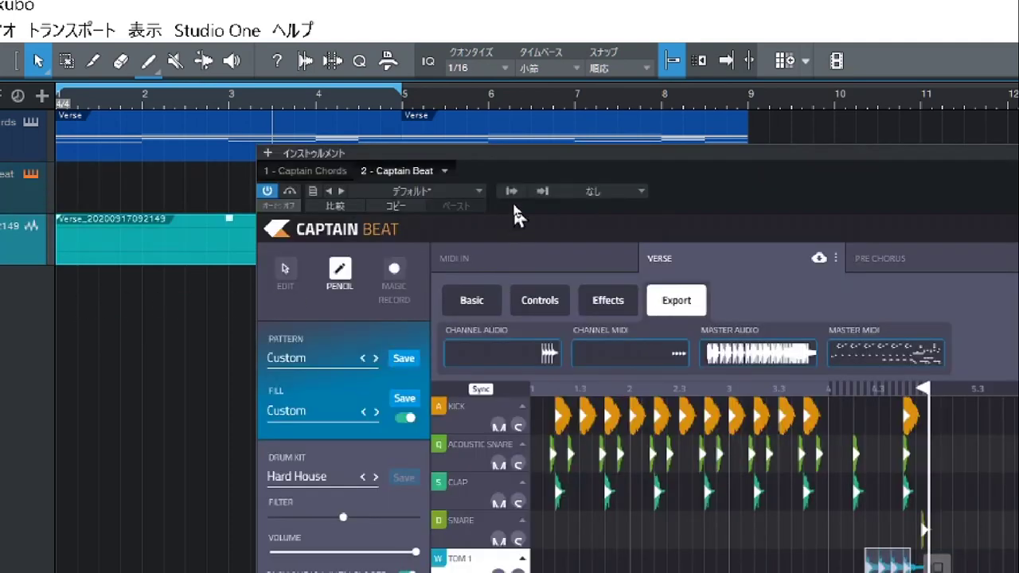
left_click_drag(538, 159, 852, 156)
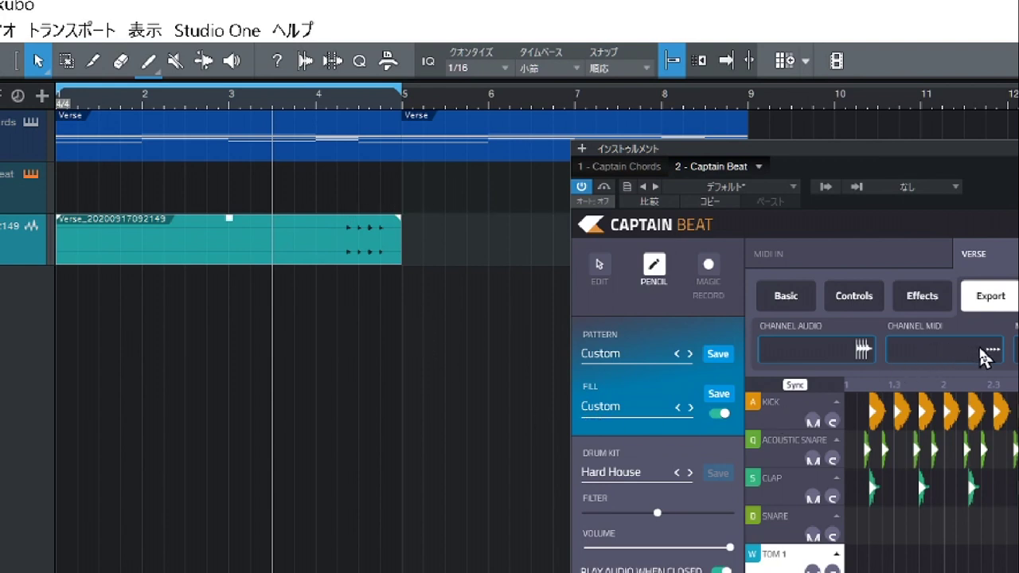
left_click_drag(973, 350, 83, 196)
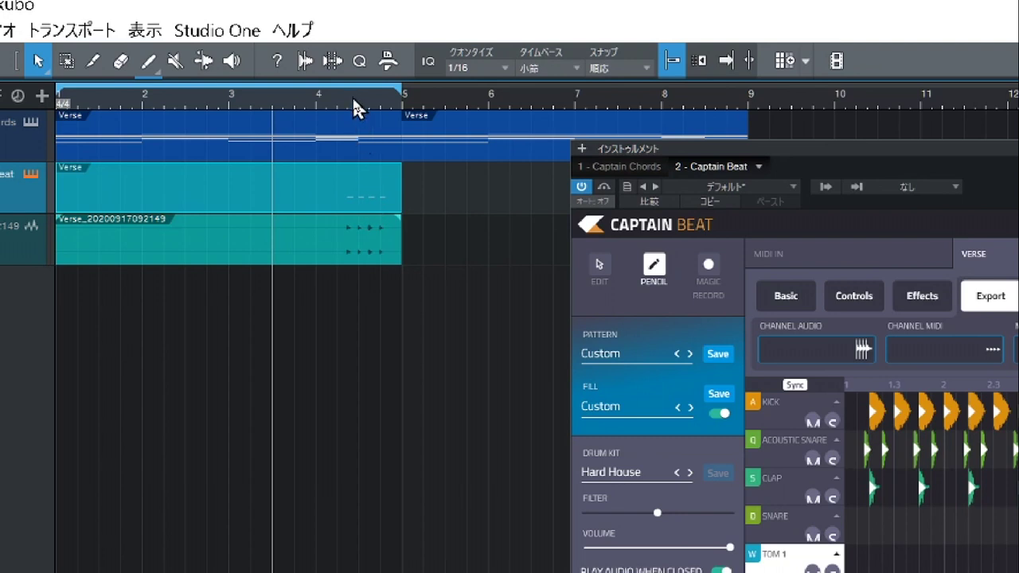
Step: Export the Verse master audio to another new track and the master MIDI to the Captain Beat track at bar 5
left_click_drag(352, 92, 356, 125)
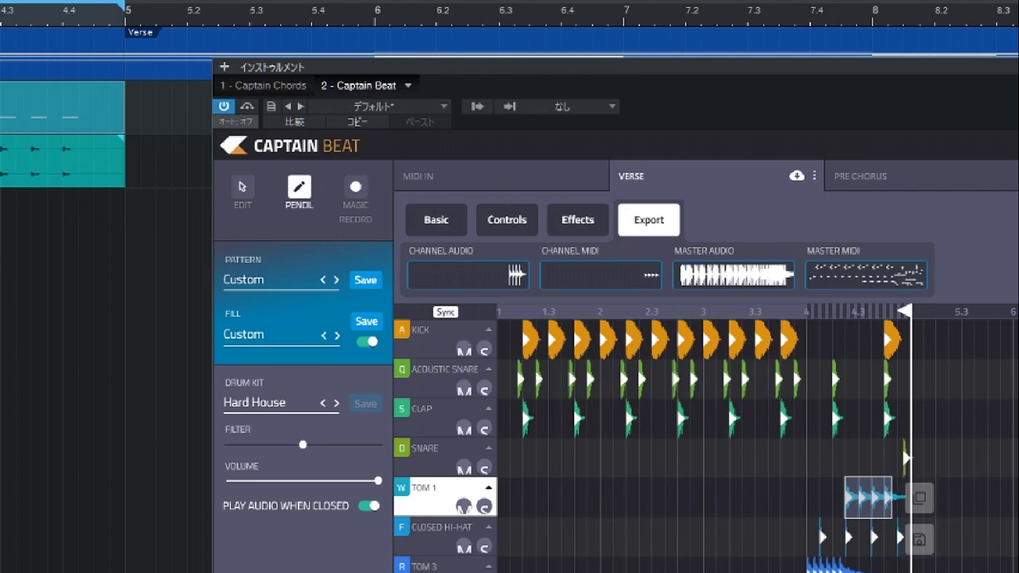
left_click_drag(714, 273, 0, 215)
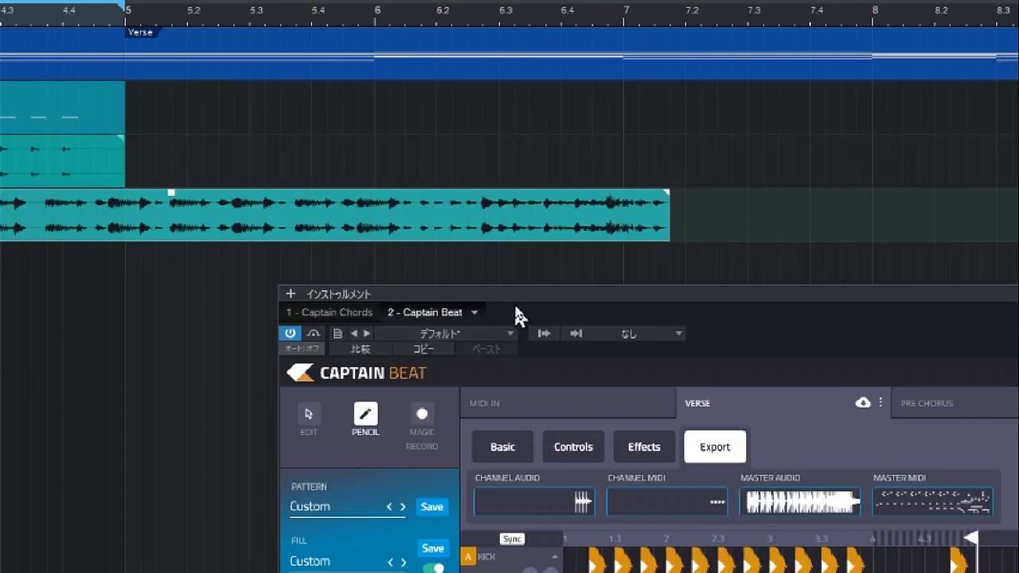
left_click_drag(528, 296, 343, 319)
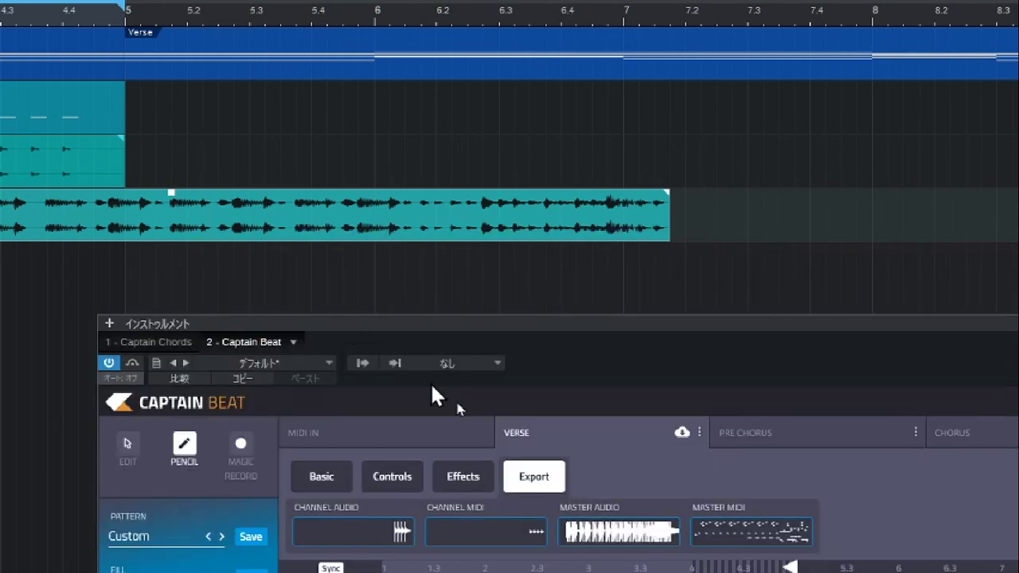
left_click_drag(747, 557, 167, 114)
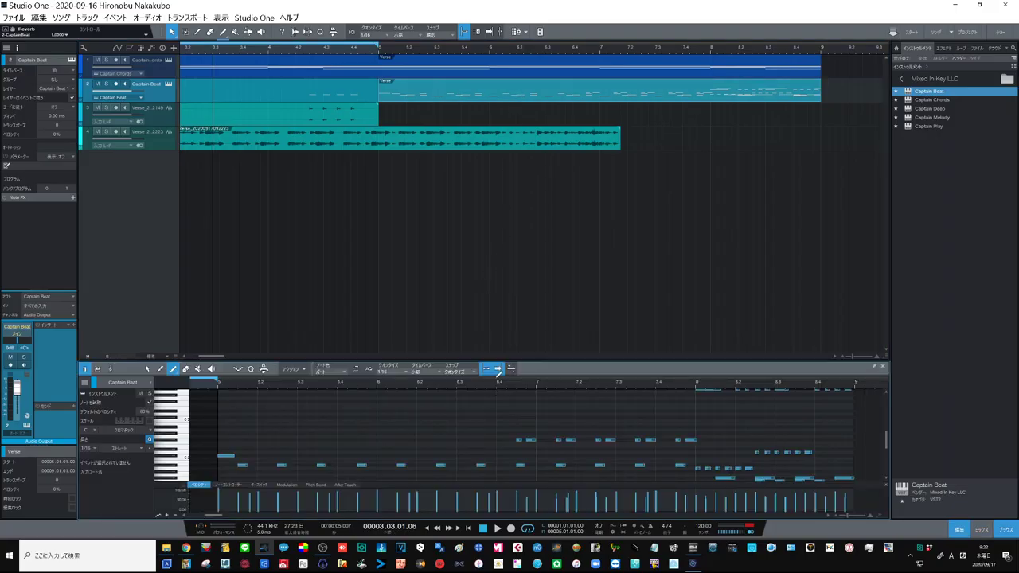
Step: Show the exported Verse MIDI in an enlarged drum editor and play the soloed Captain Beat track from bar 1
left_click_drag(509, 363, 482, 171)
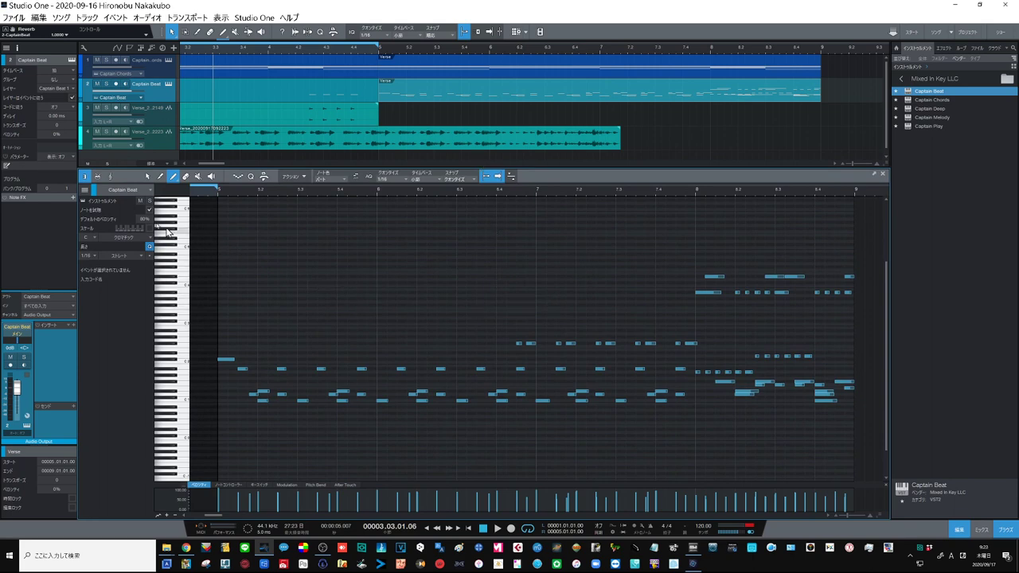
left_click(98, 178)
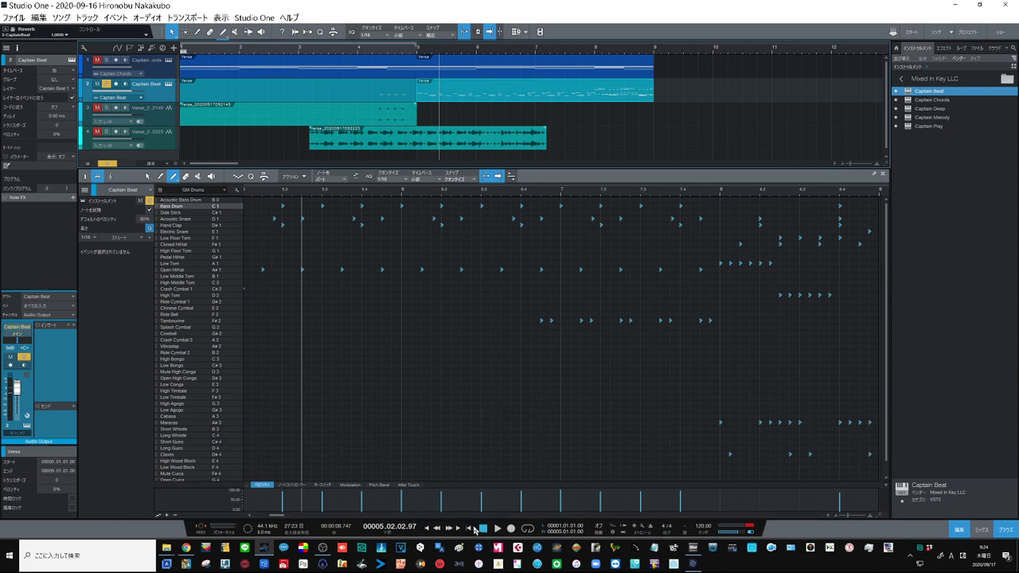
left_click(469, 530)
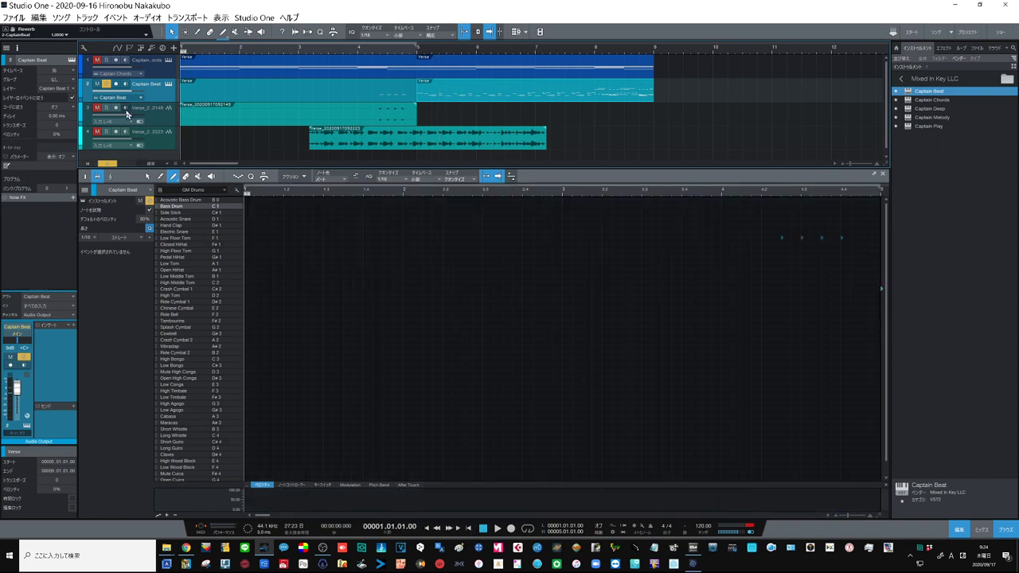
key("space")
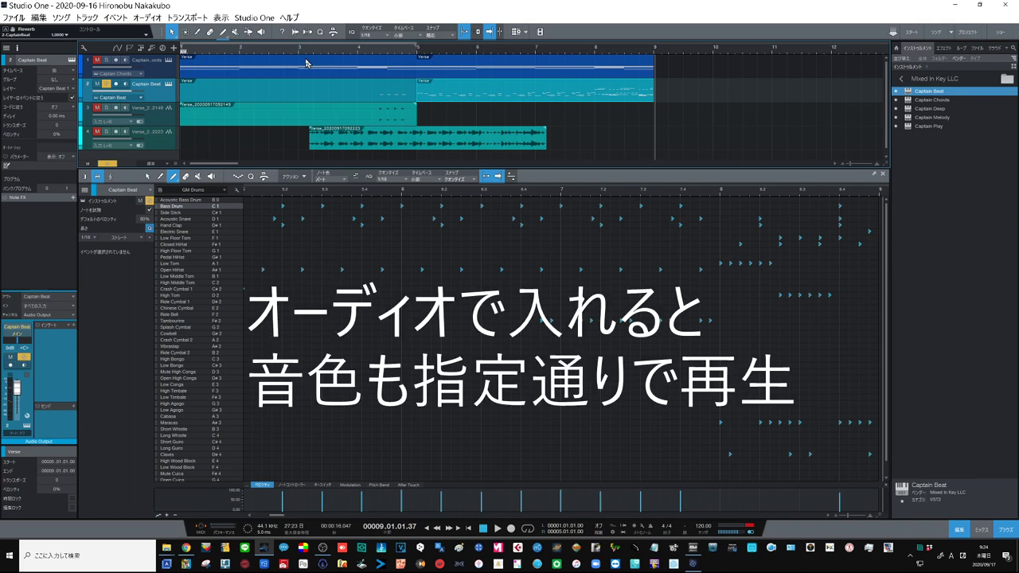
Step: Move the Verse master audio clip to start at bar 1 and play it with its track soloed
scroll(310, 52, "down", 4)
left_click_drag(295, 147, 170, 139)
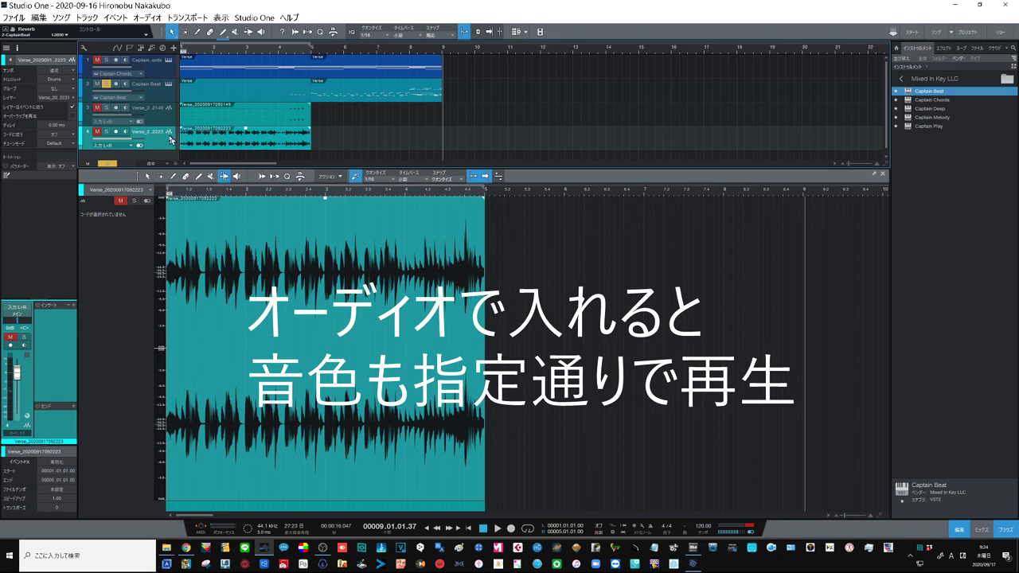
key("s")
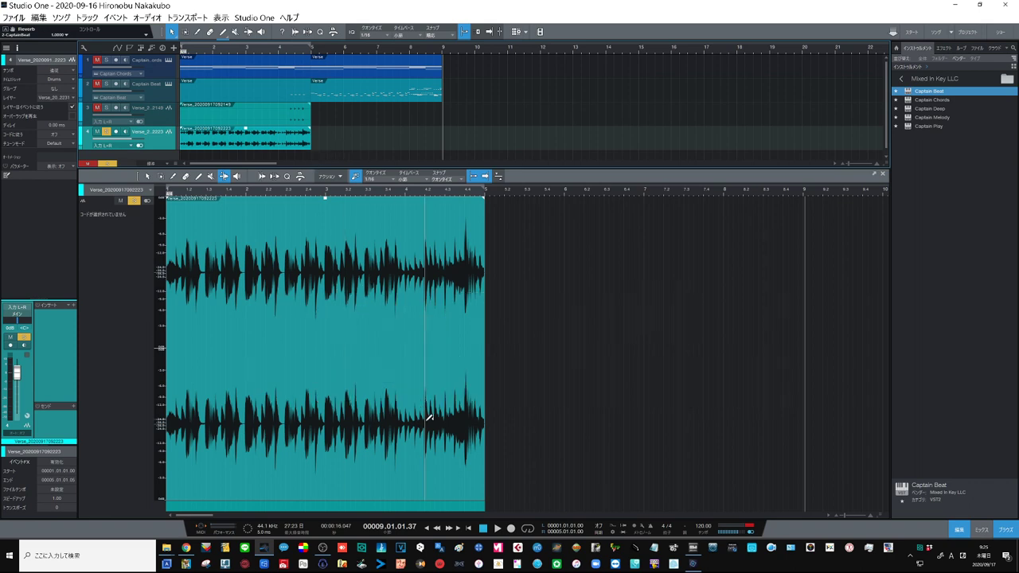
left_click(495, 528)
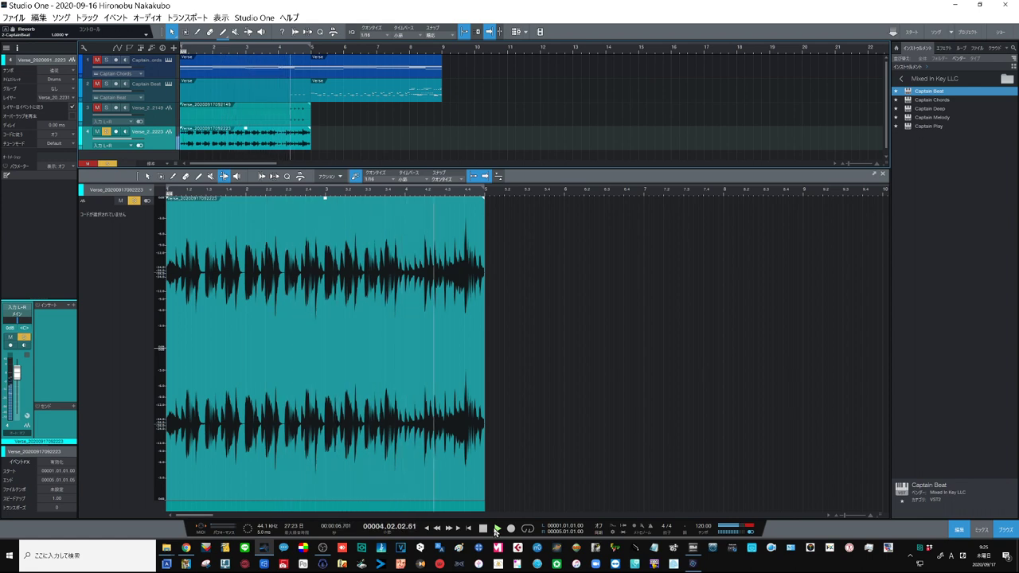
left_click(495, 532)
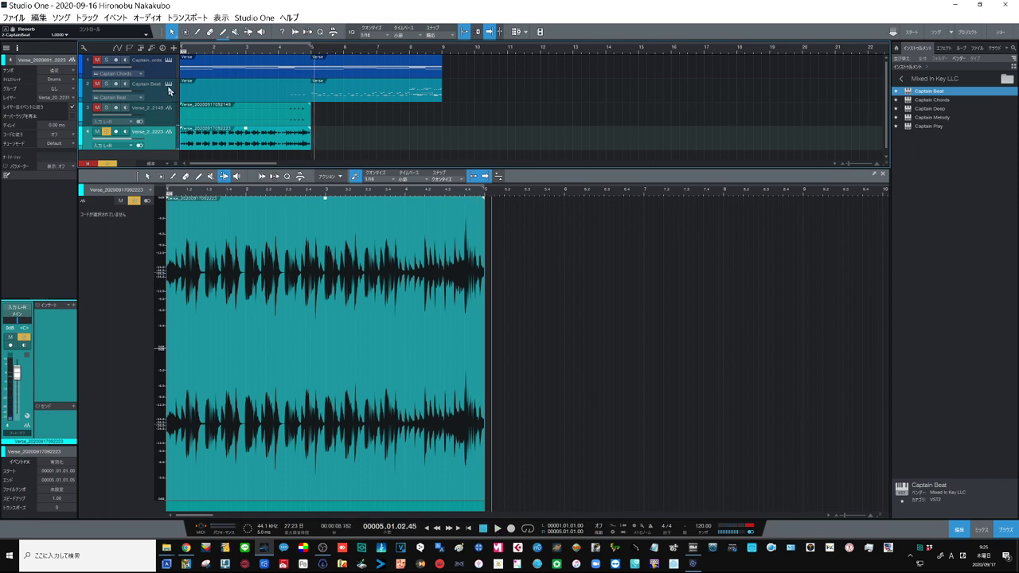
Step: Reopen Captain Beat from its track and extend the Verse pattern's end by one bar
left_click(168, 84)
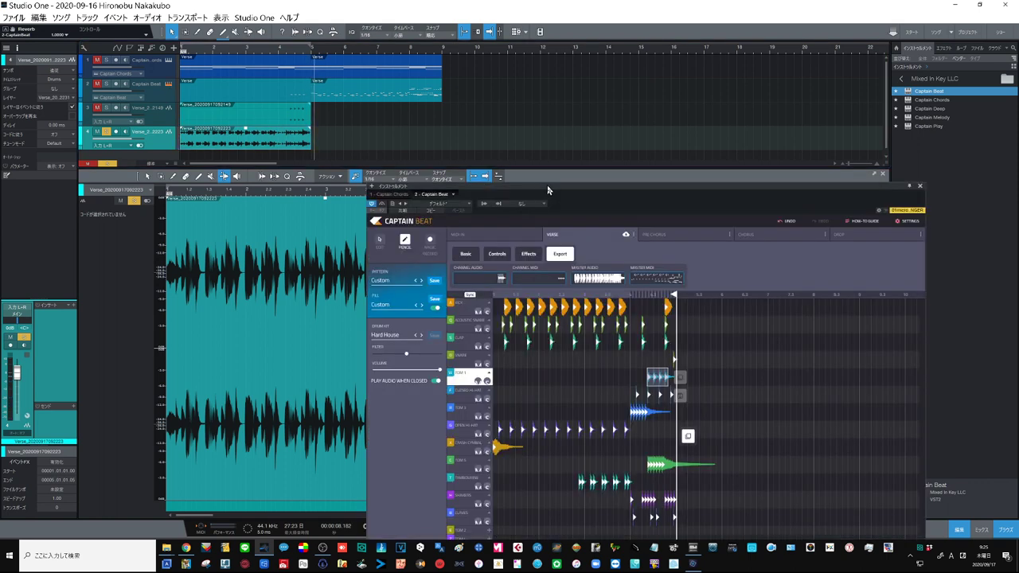
left_click_drag(555, 189, 410, 88)
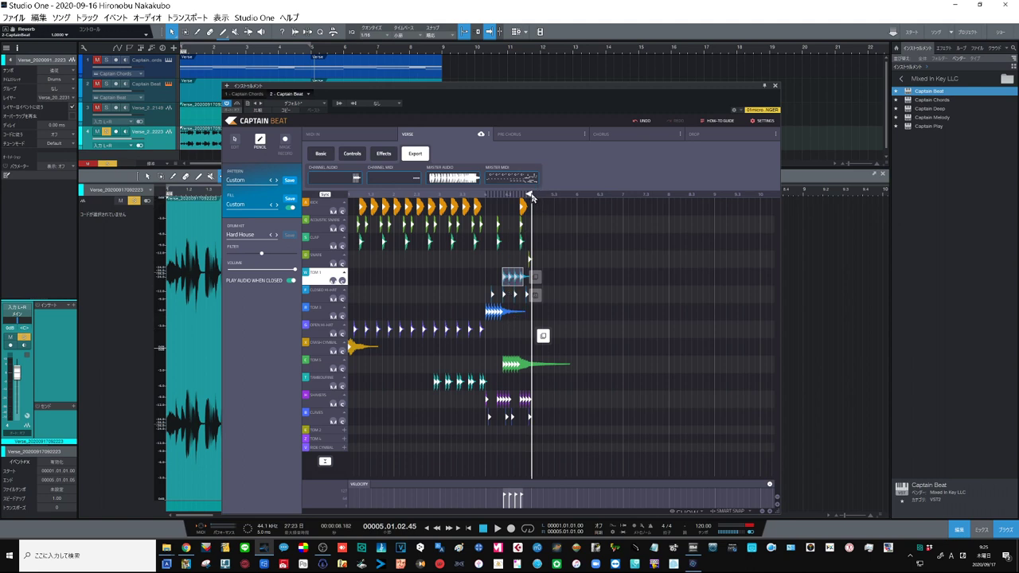
left_click_drag(532, 197, 576, 203)
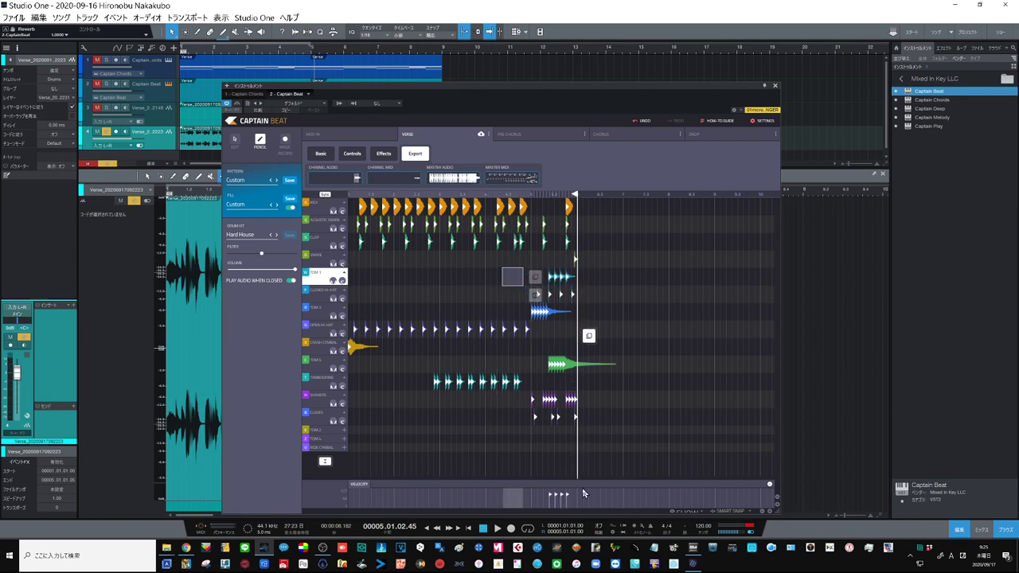